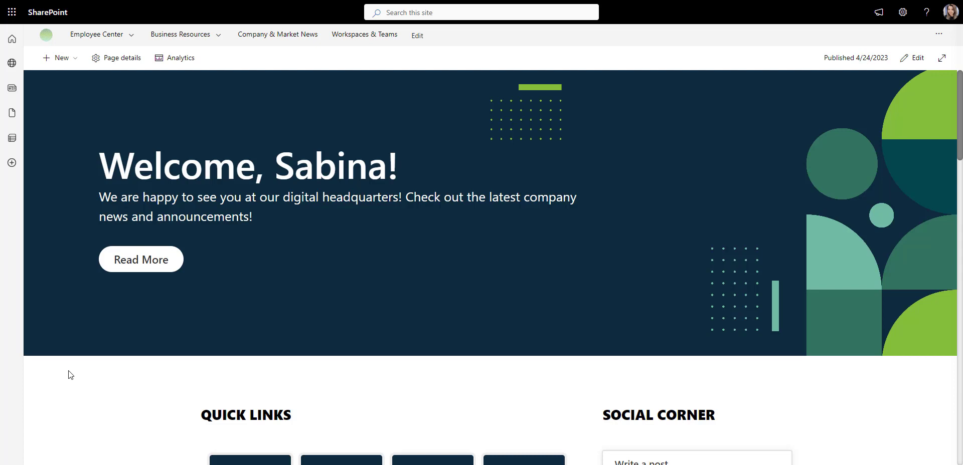
- Scroll the published homepage, then open and close the Job Descriptions forms tile
scroll(70, 375, down, 5)
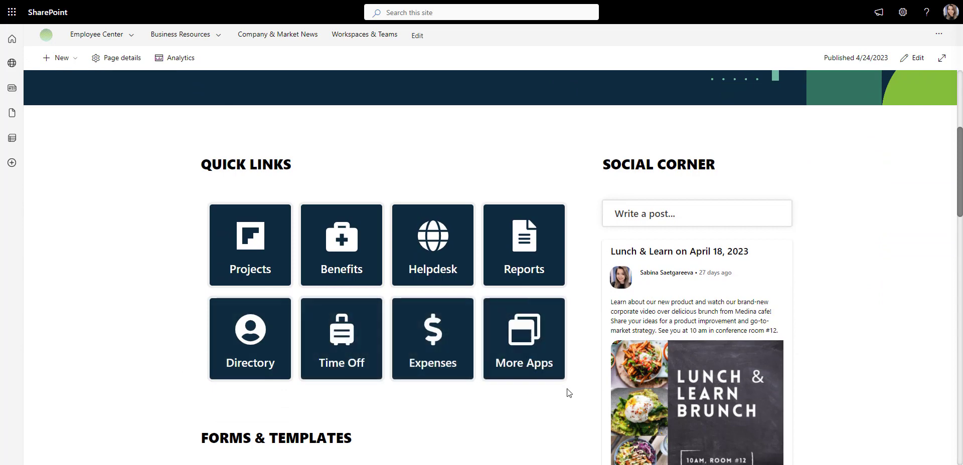
scroll(567, 391, down, 5)
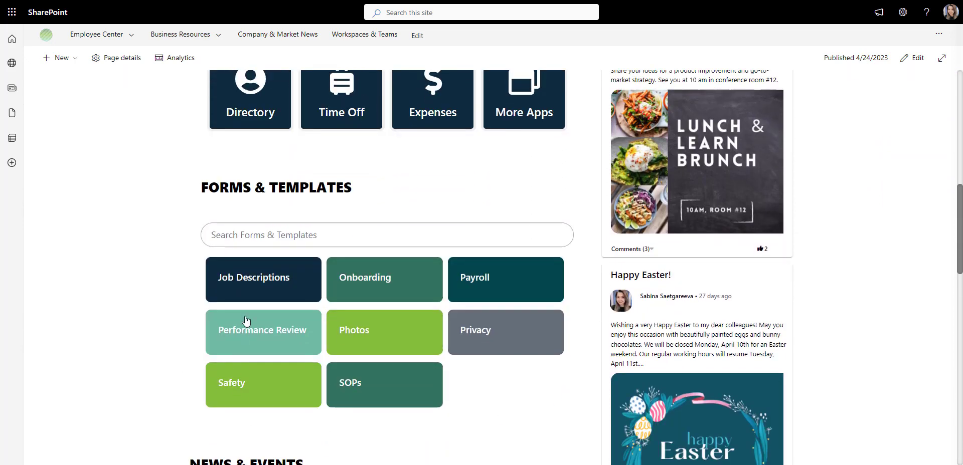
click(243, 288)
scroll(247, 294, down, 3)
scroll(246, 294, down, 3)
click(209, 266)
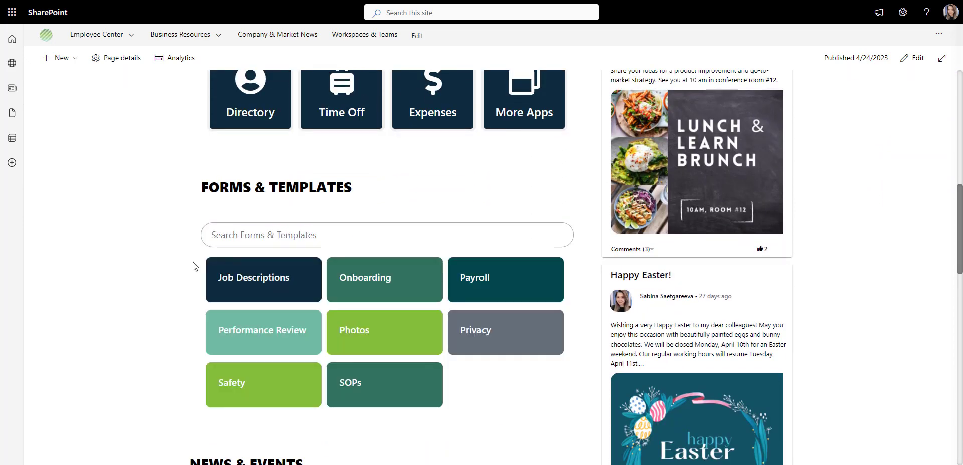
- Expand the 'How do I make a personal spending claim?' FAQ to reveal its answer
scroll(121, 266, down, 8)
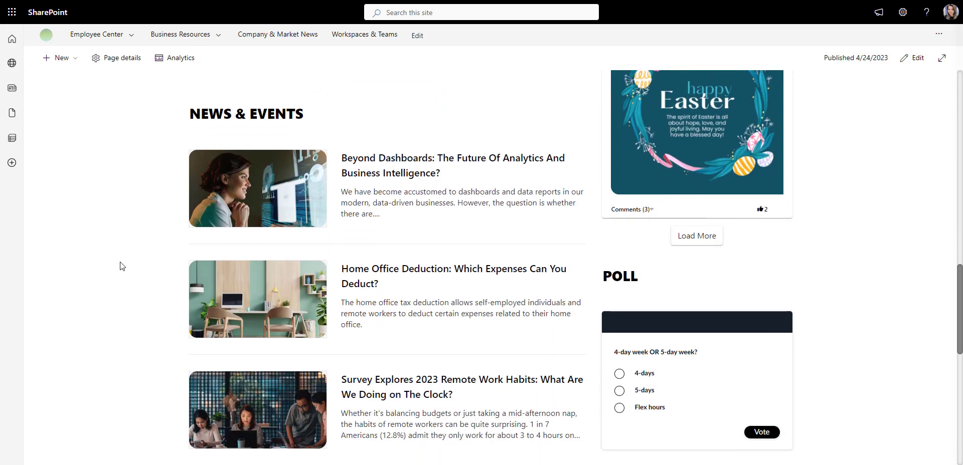
scroll(120, 266, down, 7)
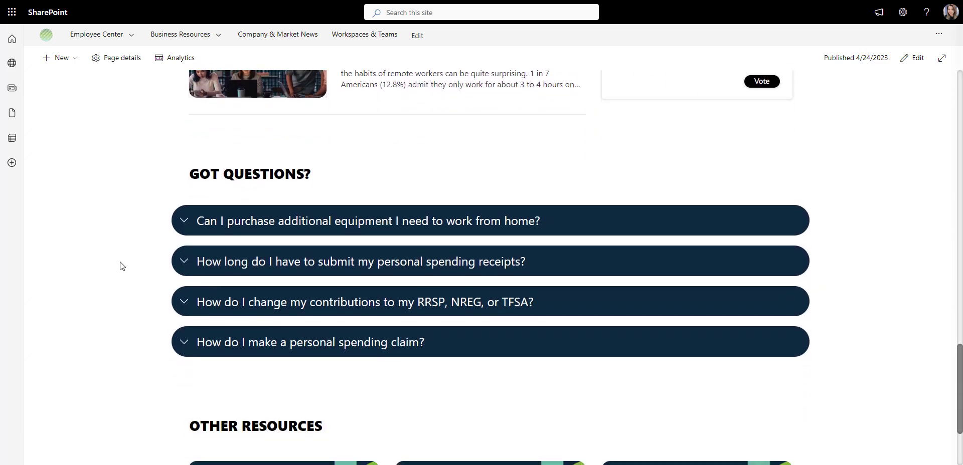
click(195, 354)
scroll(65, 310, down, 4)
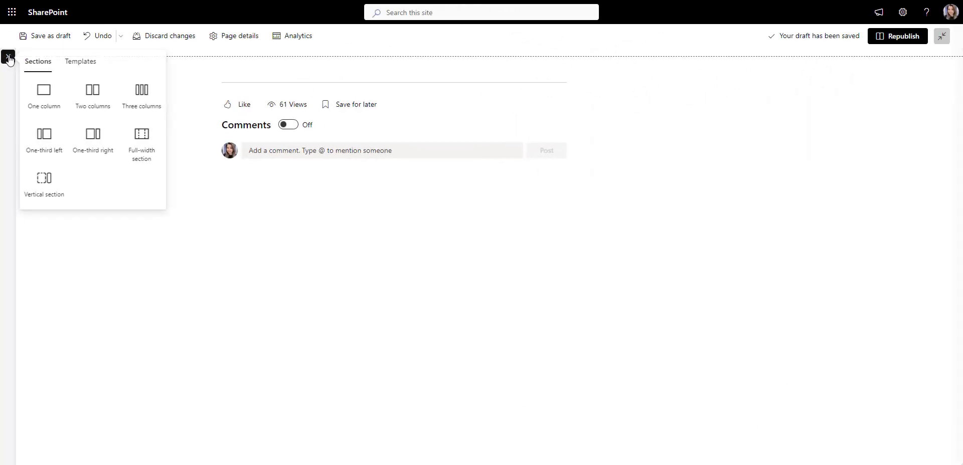
- Add a full-width section containing the Carousel with Expanding Links web part
click(141, 161)
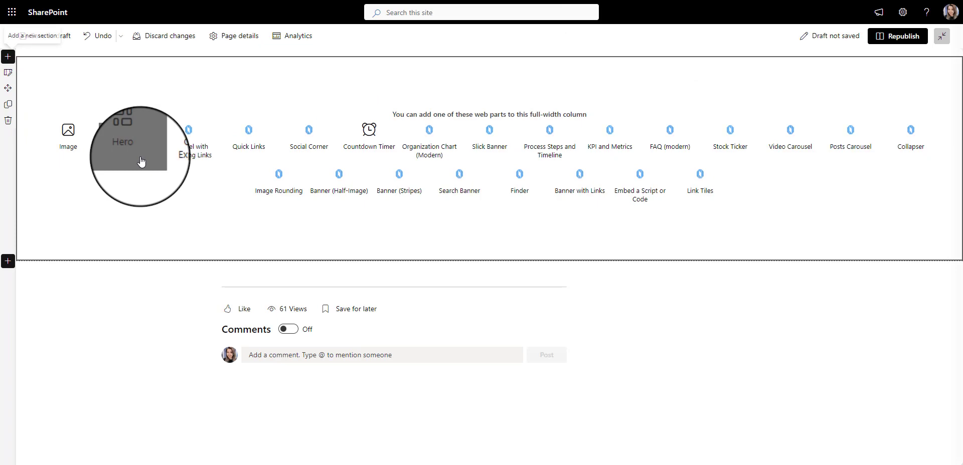
click(173, 160)
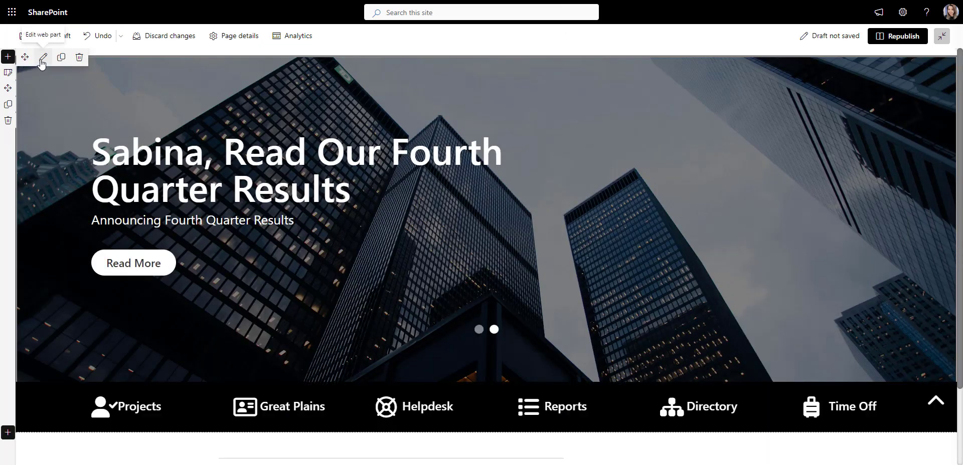
click(42, 60)
- Reduce the carousel's news posts to one 'Welcome, {firstname}!' slide with new details, image and BrandingVideo5 link
click(885, 179)
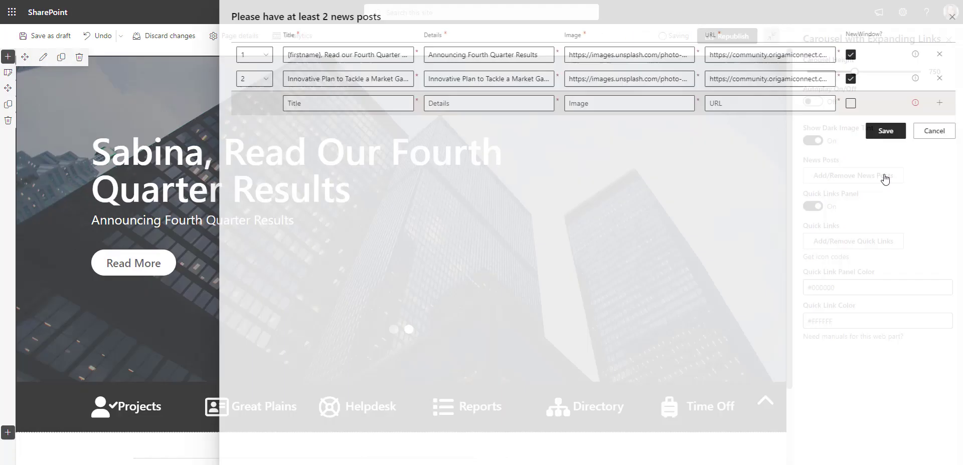
click(936, 80)
click(346, 54)
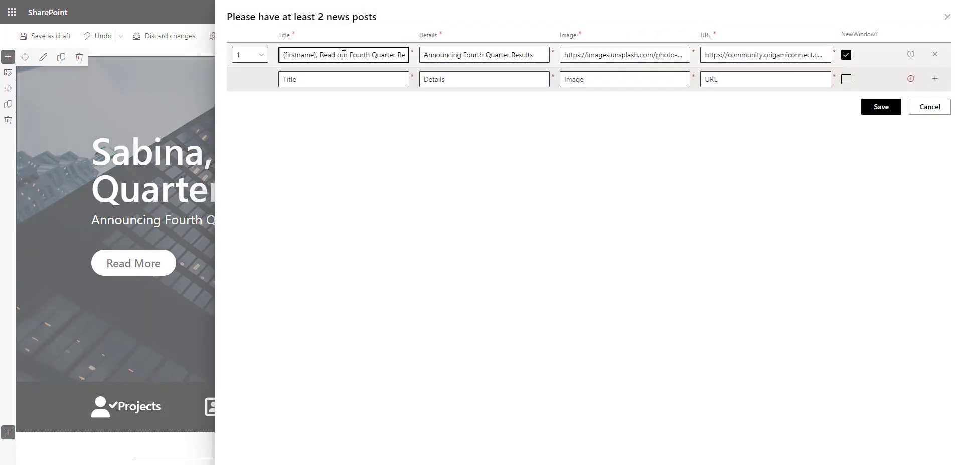
key(ctrl+a)
text(Welcome, {firstname}!)
triple_click(514, 55)
key(ctrl+v)
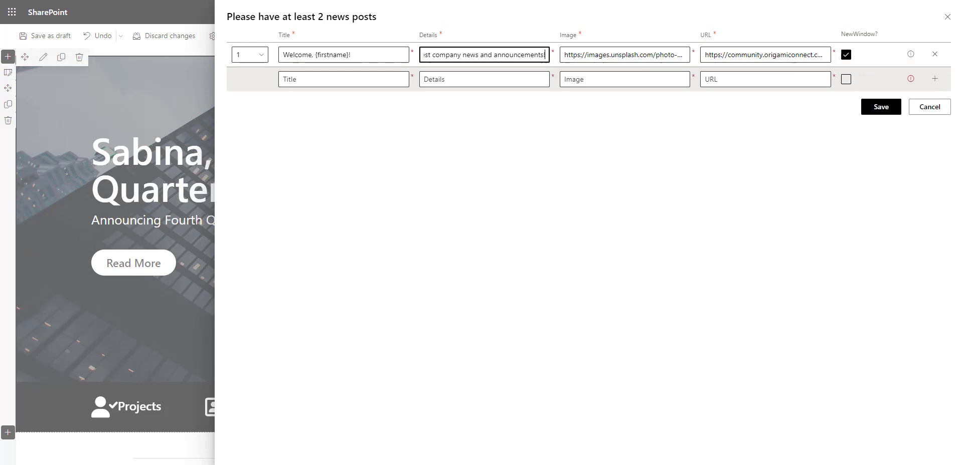
triple_click(623, 55)
key(ctrl+v)
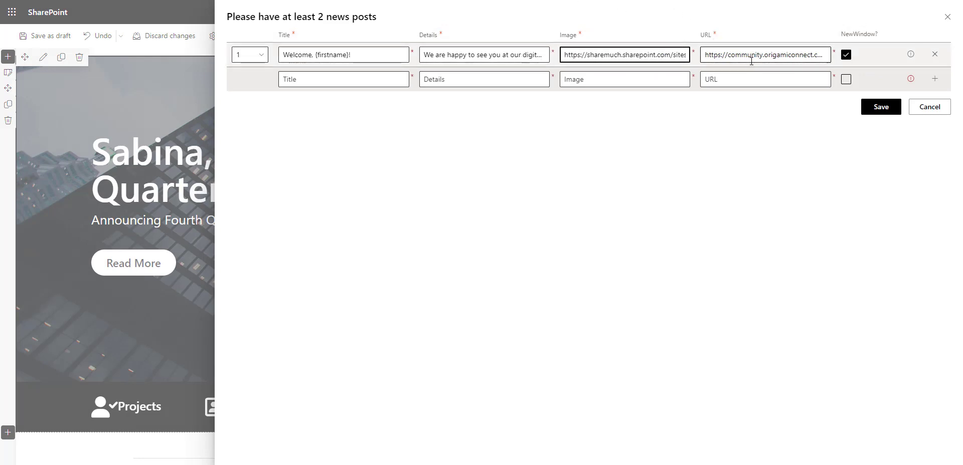
triple_click(751, 59)
key(ctrl+v)
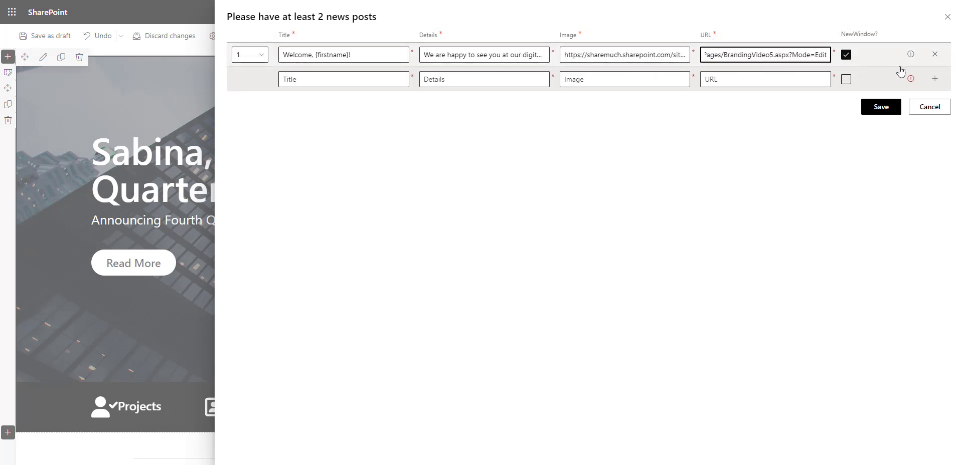
click(886, 110)
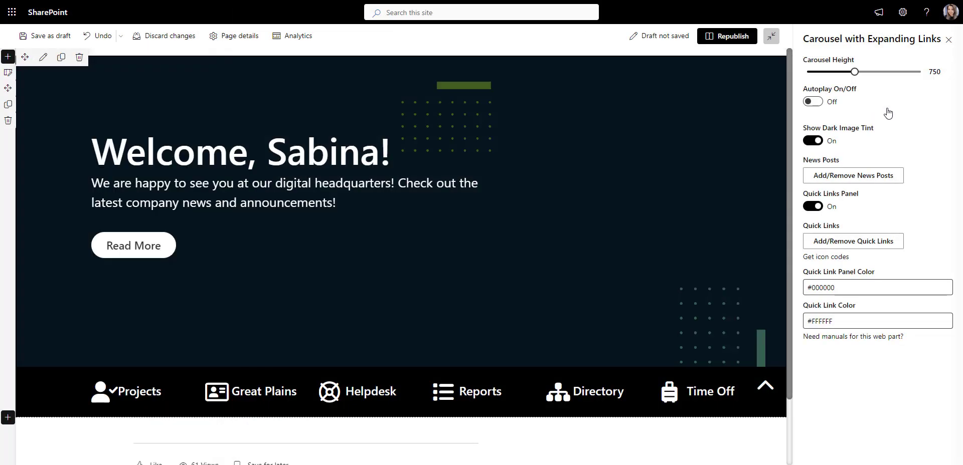
- Set the carousel height to 570 and turn off the image tint and Quick Links Panel
drag(855, 72, 807, 72)
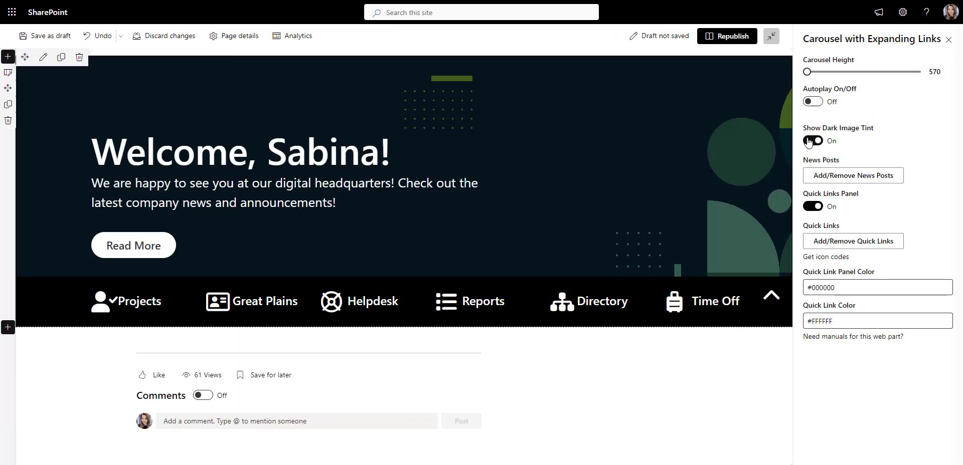
click(808, 141)
click(813, 207)
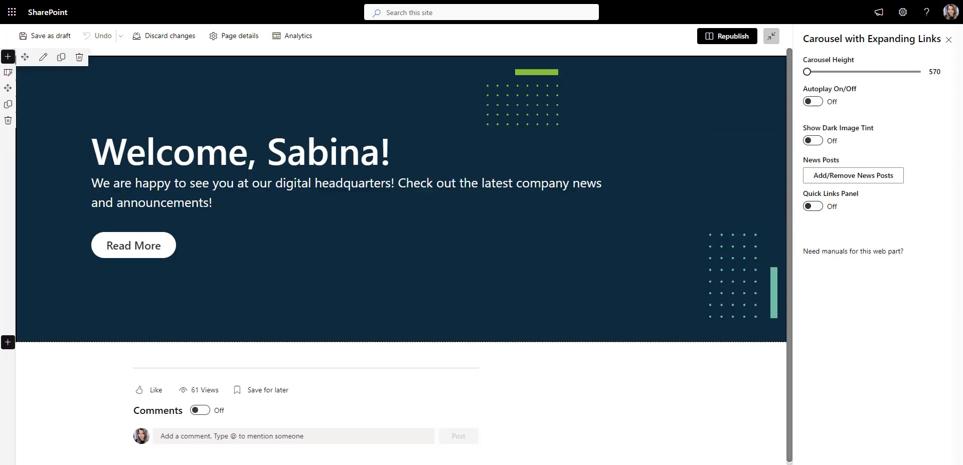
click(953, 43)
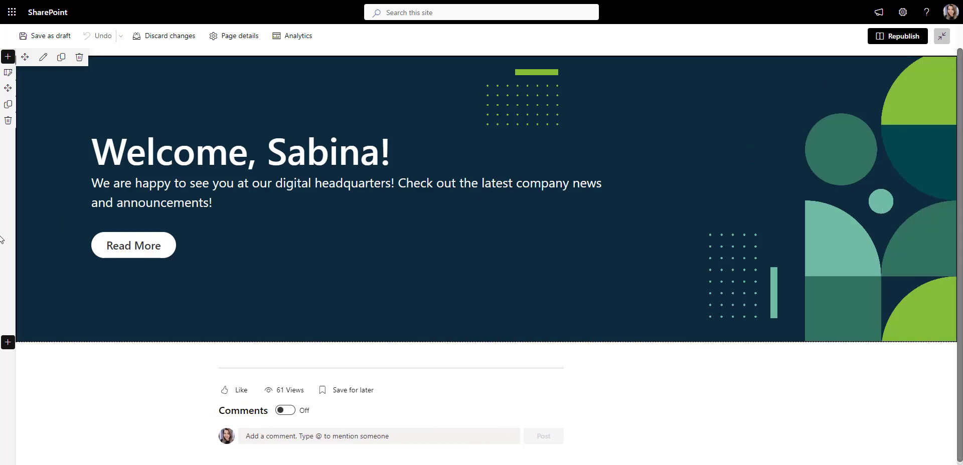
- Add a wide-left-column section with a QUICK LINKS heading and a Quick Links web part
click(8, 342)
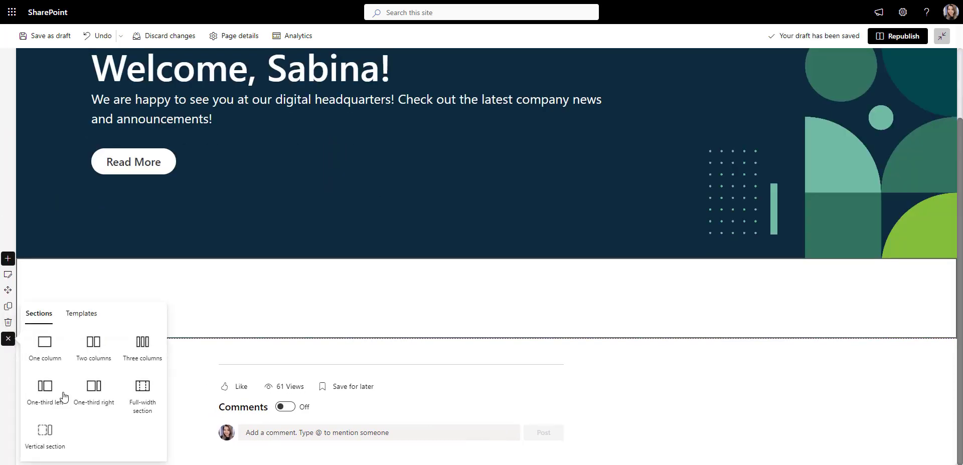
click(97, 404)
click(351, 346)
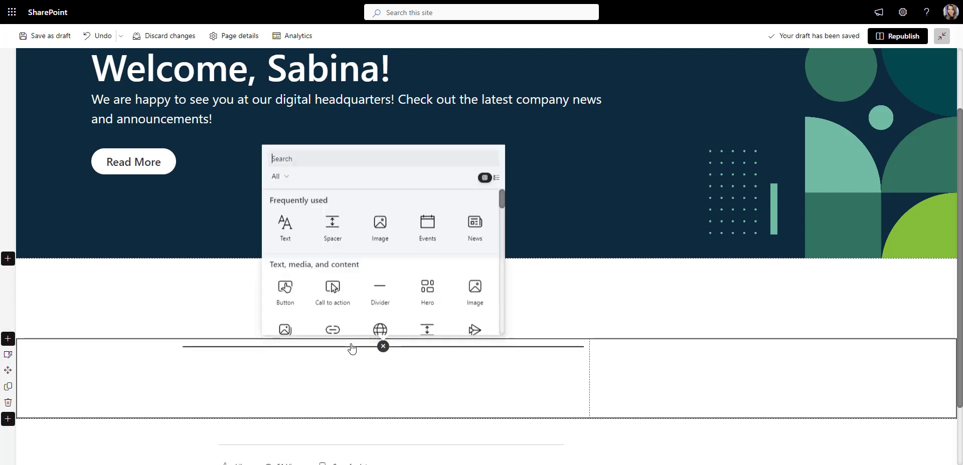
click(282, 220)
text(QUICK LINKS)
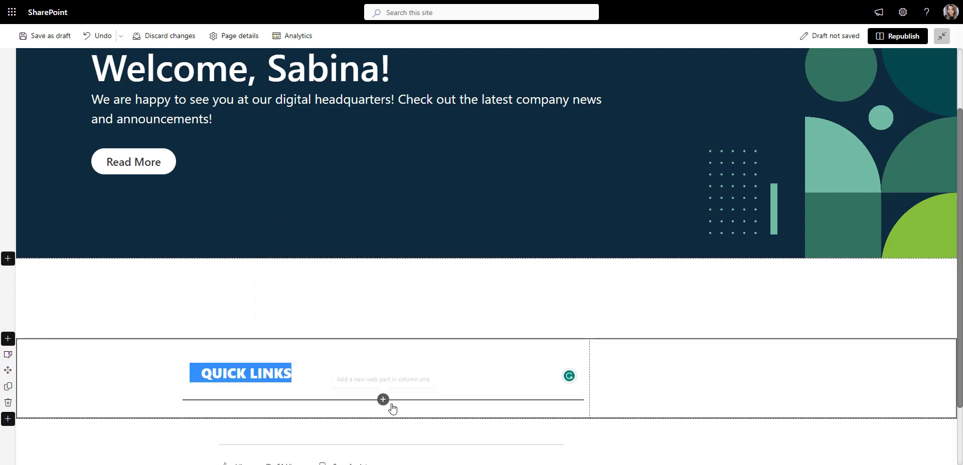
click(390, 404)
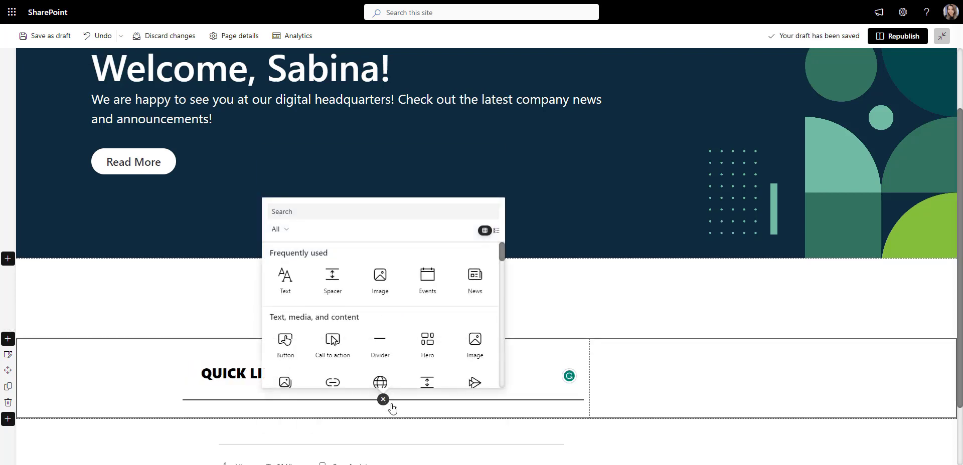
text(qui)
click(427, 281)
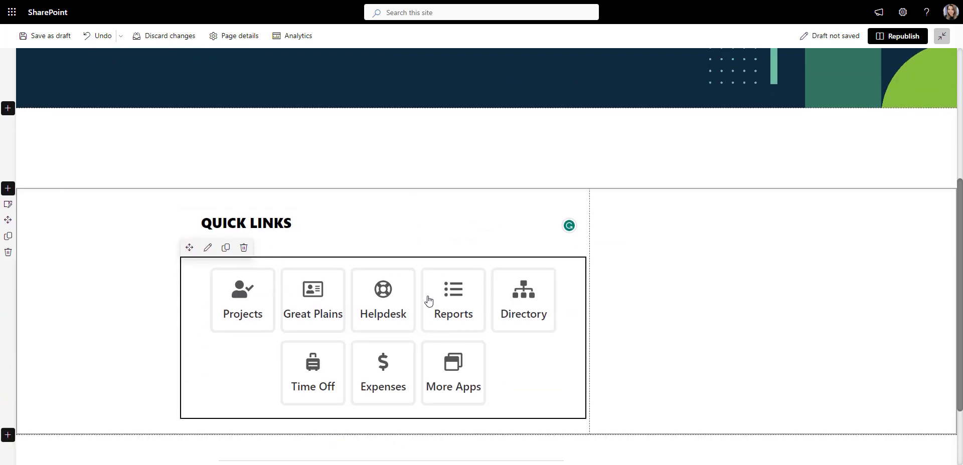
- Give the Projects link a new icon and retitle the Great Plains link to Benefits
click(208, 247)
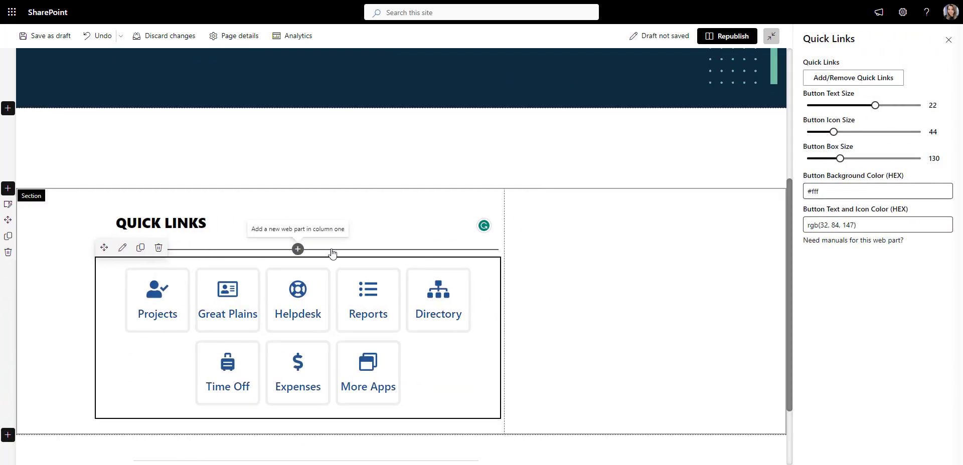
click(862, 79)
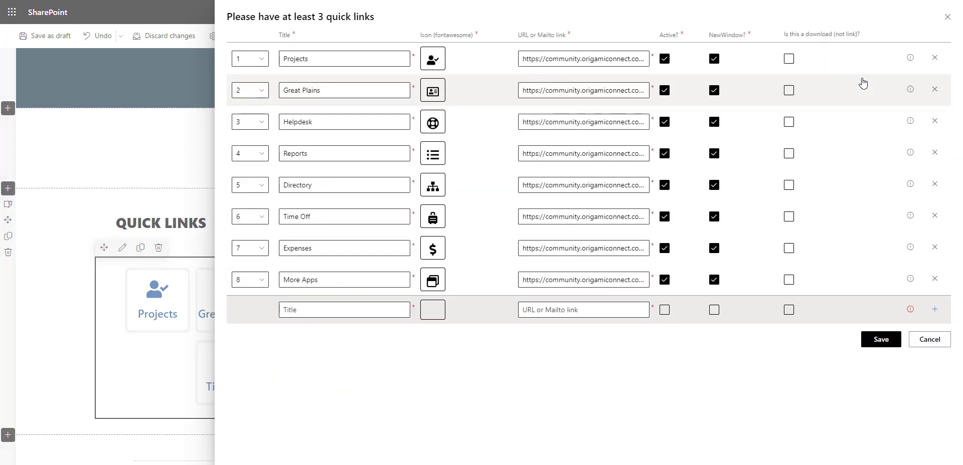
click(433, 60)
scroll(451, 143, down, 3)
scroll(451, 142, down, 3)
click(449, 143)
click(355, 90)
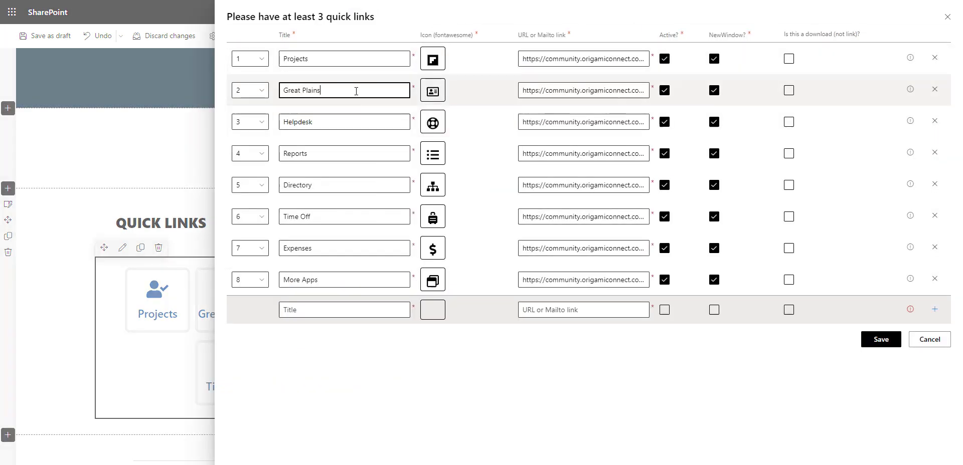
drag(355, 90, 279, 96)
text(Benefits)
- Assign medical briefcase, laptop, file and user-circle icons to Benefits, Helpdesk, Reports and Directory, then save
click(432, 91)
text(bri)
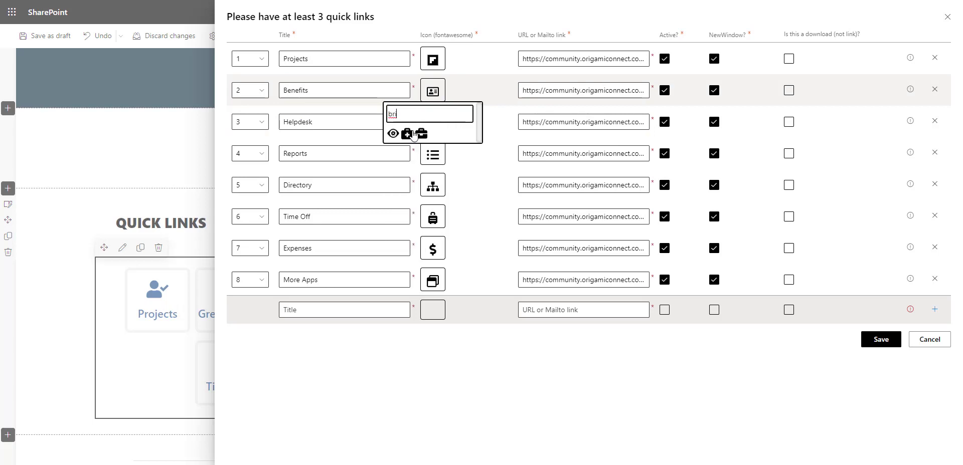
click(407, 134)
click(432, 122)
text(lap)
click(407, 164)
click(433, 154)
text(file)
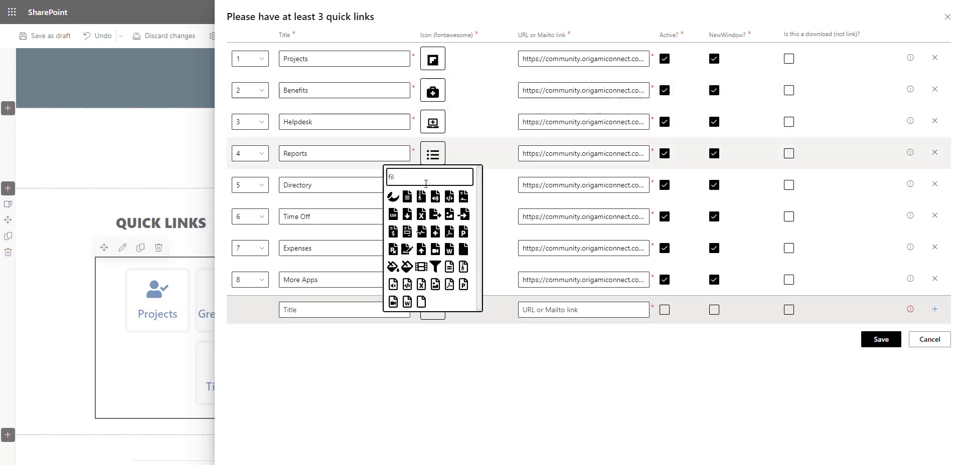
click(400, 214)
click(432, 185)
text(use)
click(449, 246)
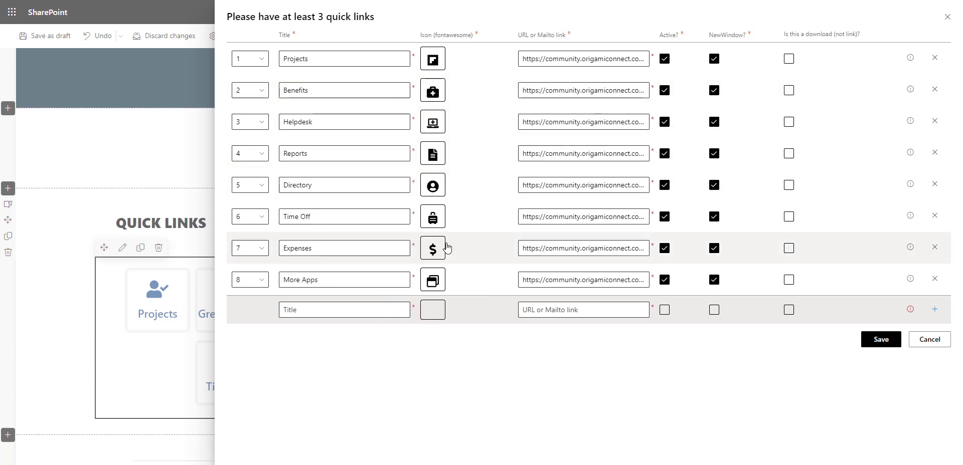
click(881, 340)
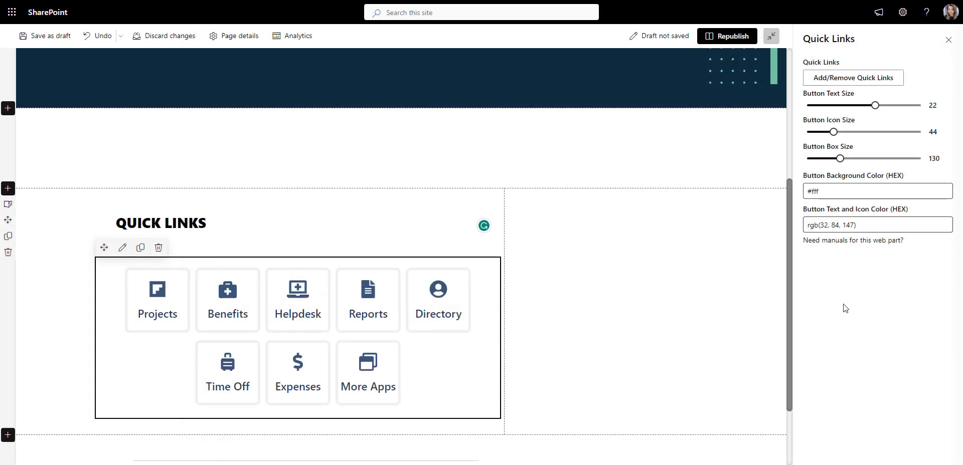
- Enlarge quick link text to 23, icons, and tiles to 172; make buttons #0E2B3D with white text
drag(876, 106, 881, 106)
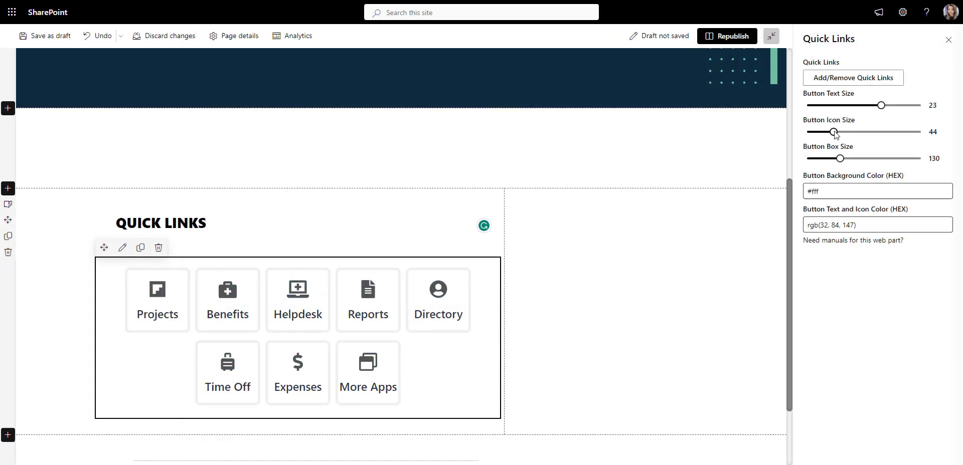
drag(833, 132, 885, 132)
drag(847, 156, 860, 159)
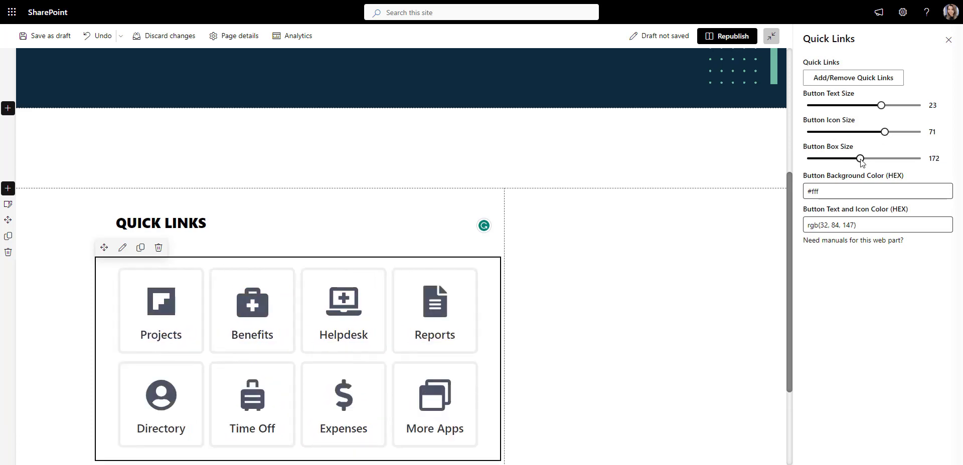
triple_click(817, 191)
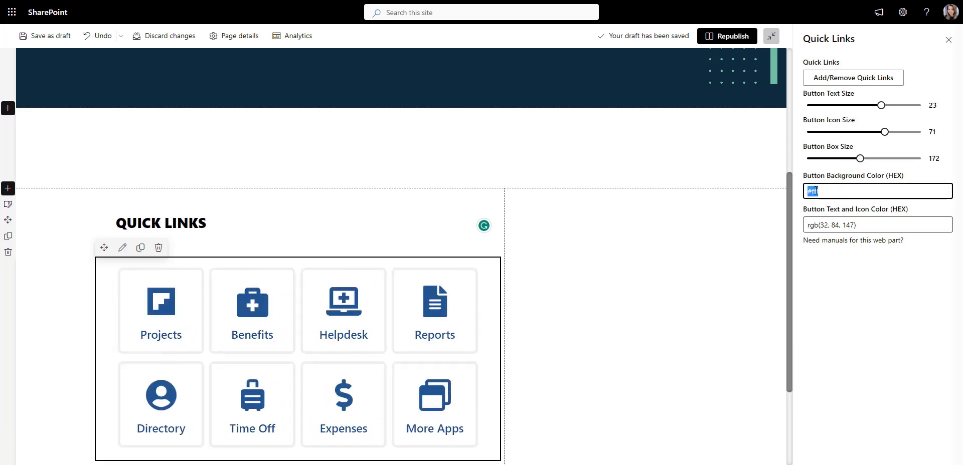
text(#0E2B3D)
triple_click(822, 225)
text(wh)
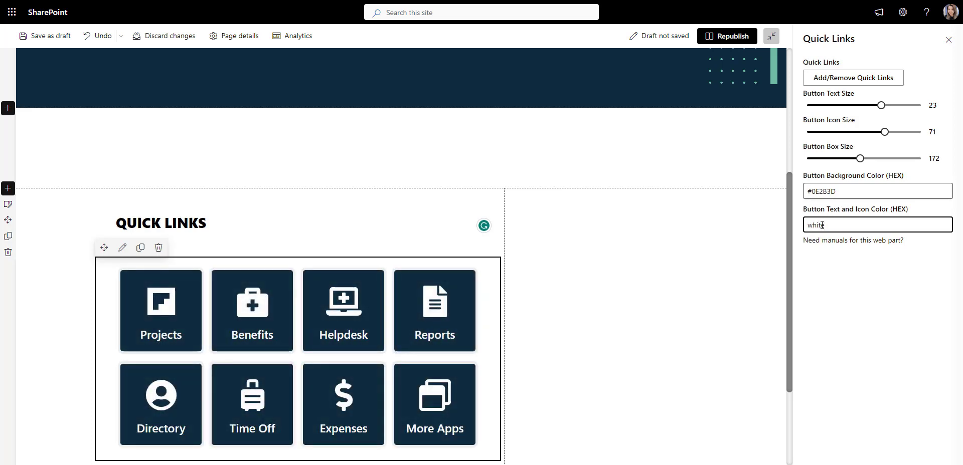
- Insert the Social Corner web part below the SOCIAL CORNER heading in the right column
click(626, 210)
click(636, 260)
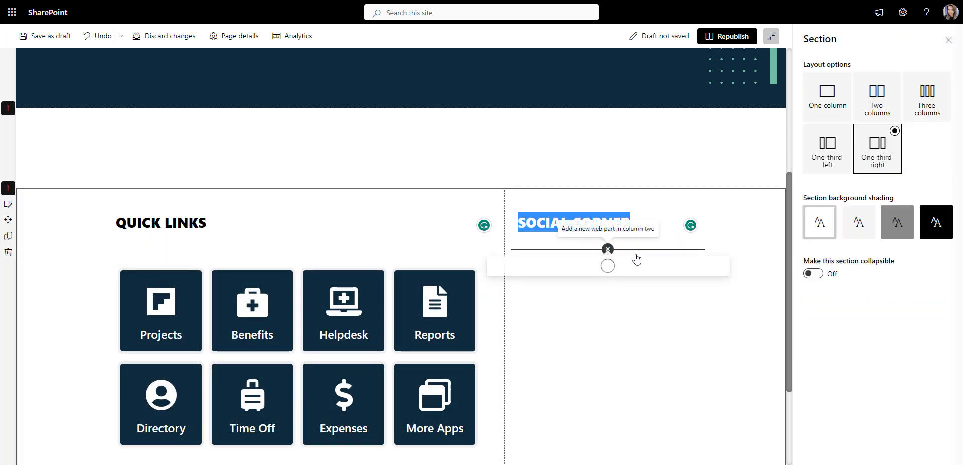
text(soci)
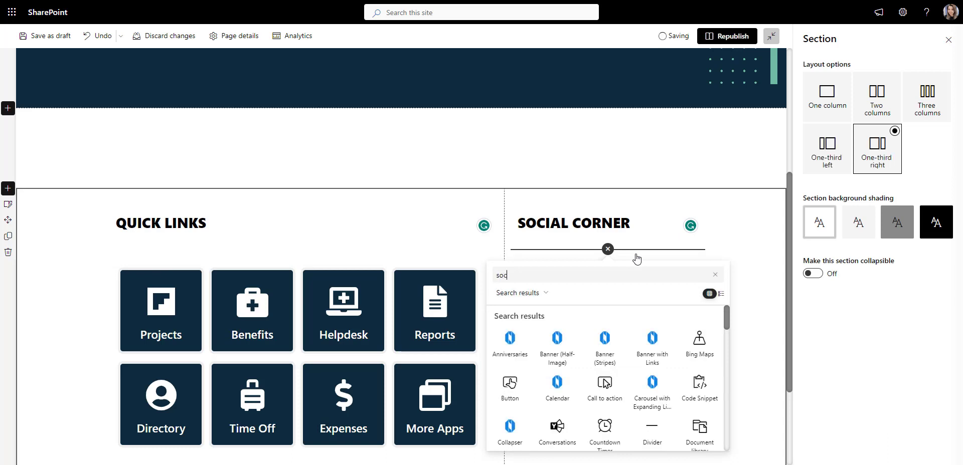
click(518, 353)
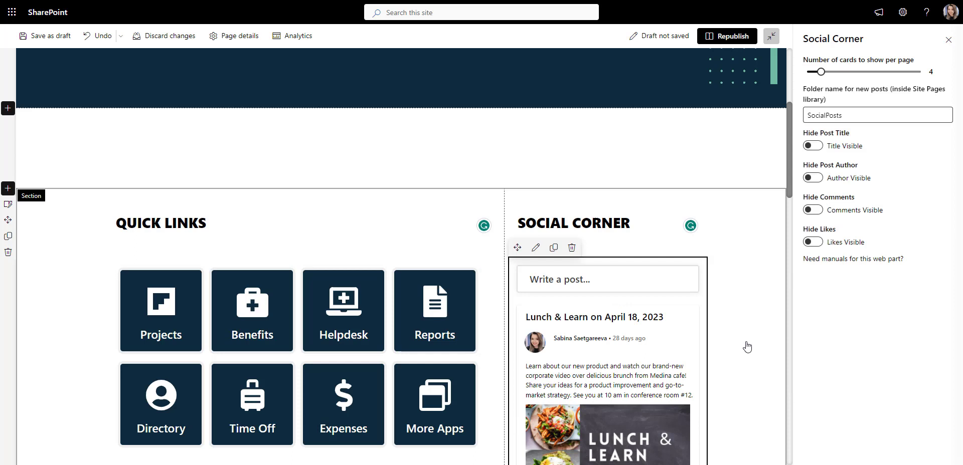
- Show two Social Corner posts per page, check the lunch post's comments, and close the settings pane
drag(821, 72, 811, 72)
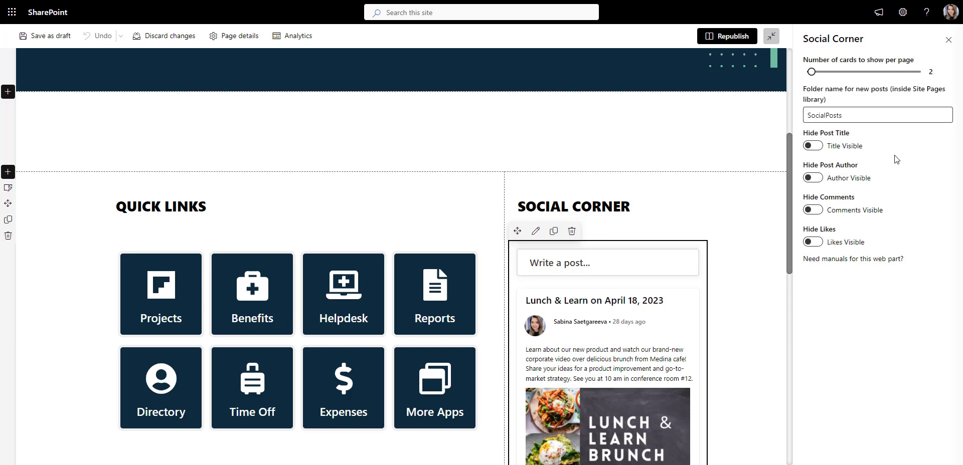
scroll(762, 183, down, 3)
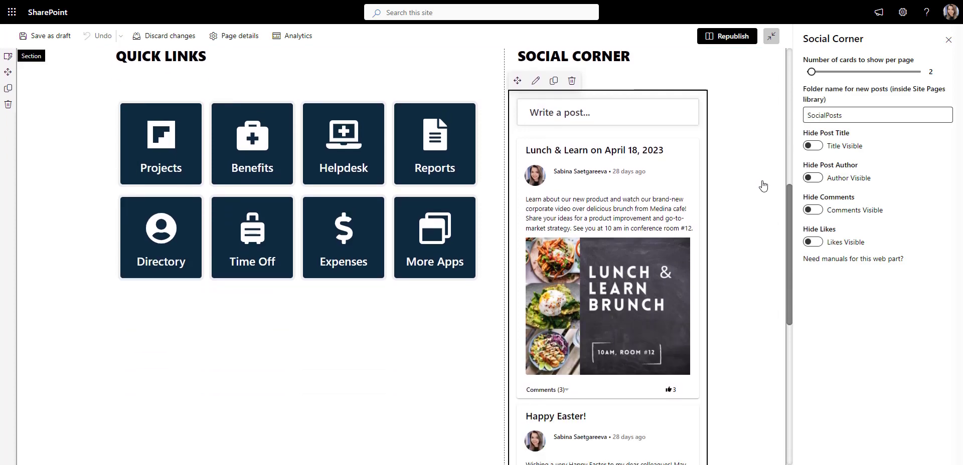
scroll(763, 186, down, 3)
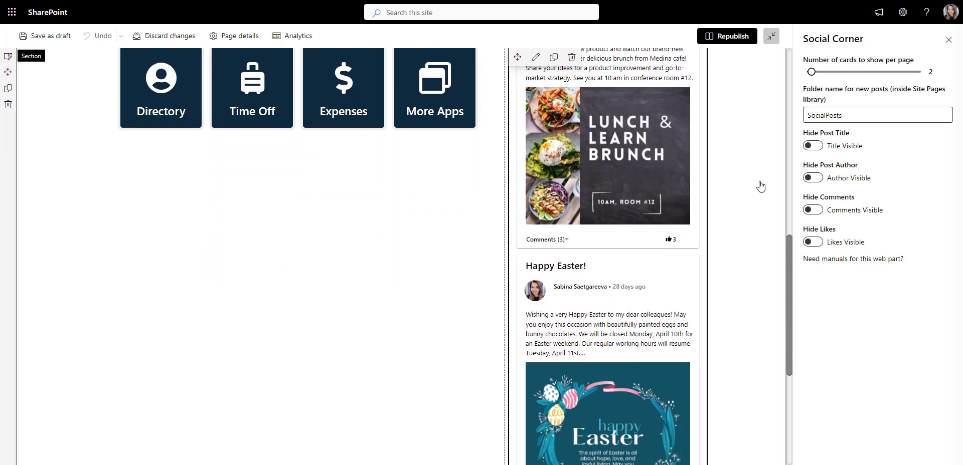
click(554, 240)
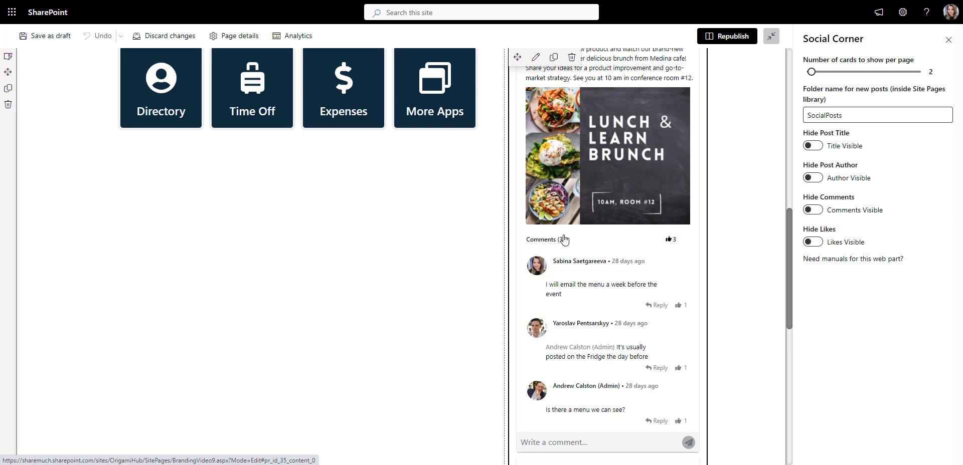
click(902, 12)
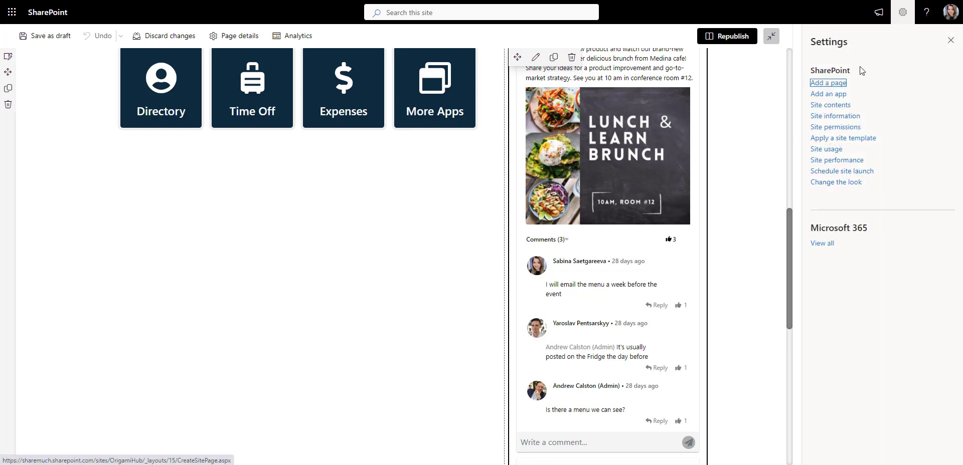
click(555, 239)
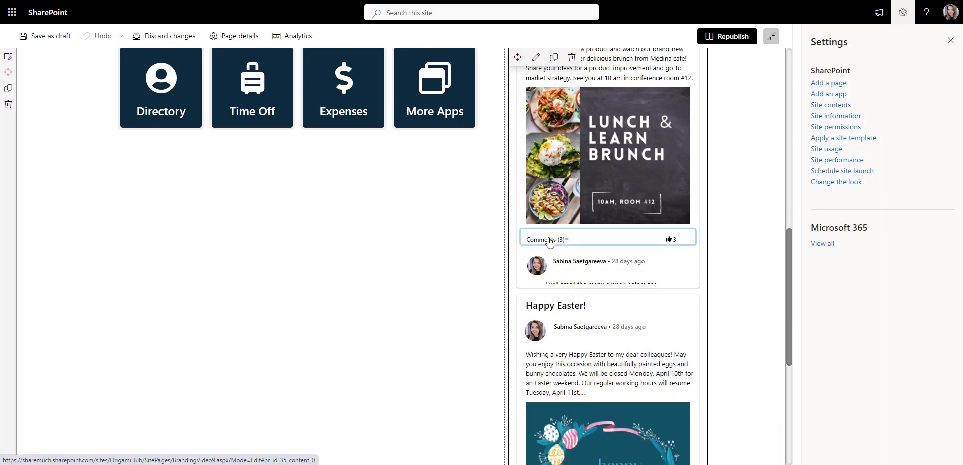
click(950, 40)
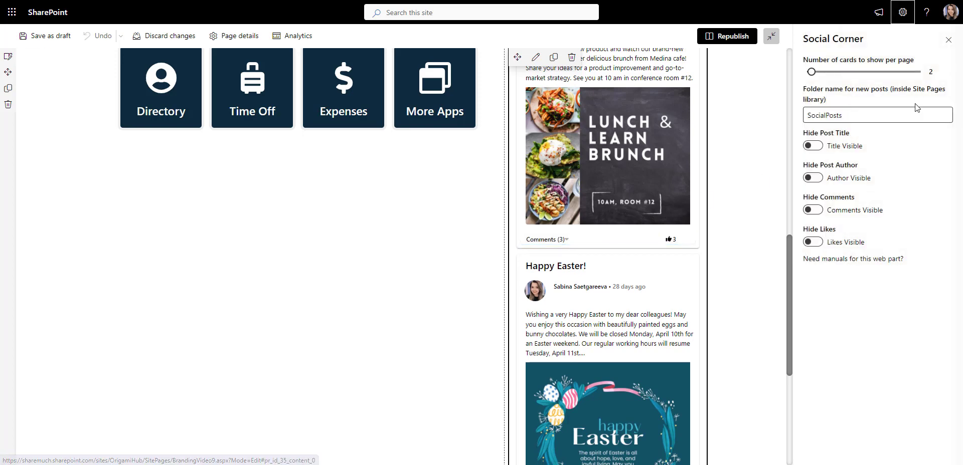
click(946, 40)
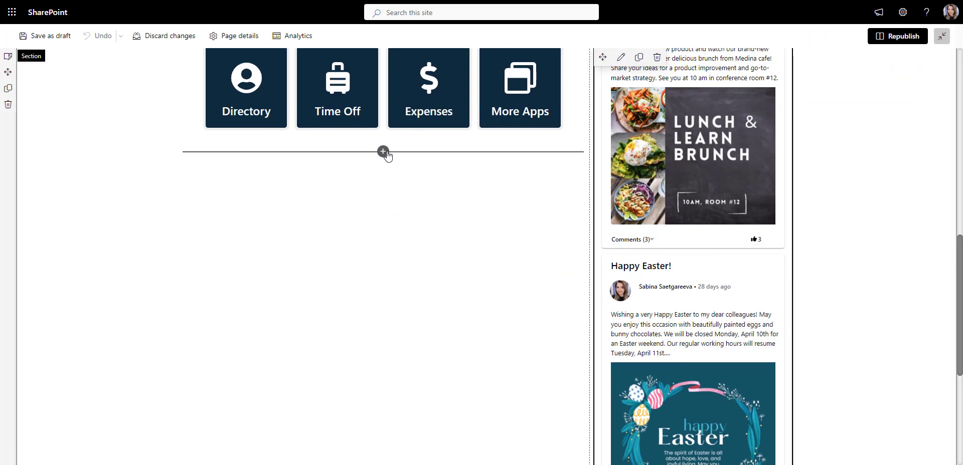
- Add a shortened spacer and a FORMS & TEMPLATES heading below the quick links
click(383, 151)
click(322, 256)
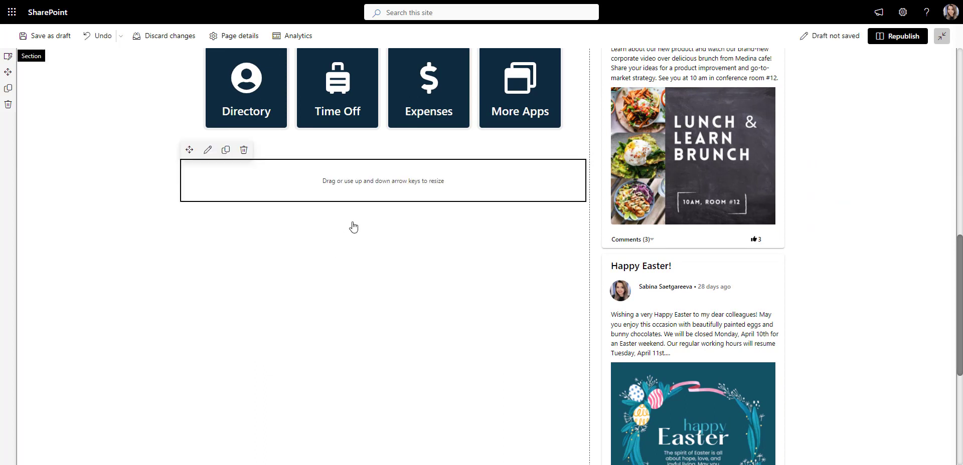
drag(384, 191, 383, 151)
click(383, 184)
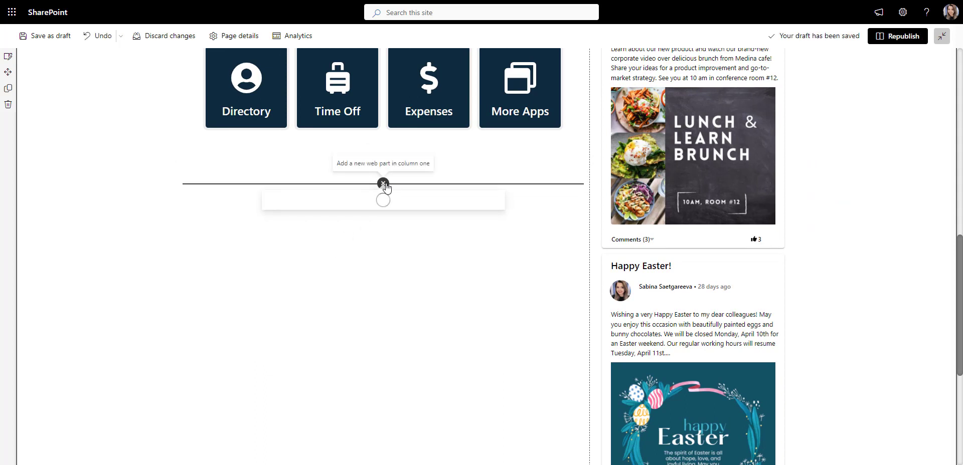
click(294, 276)
text(FORMS & TEMPLATES)
key(ctrl+a)
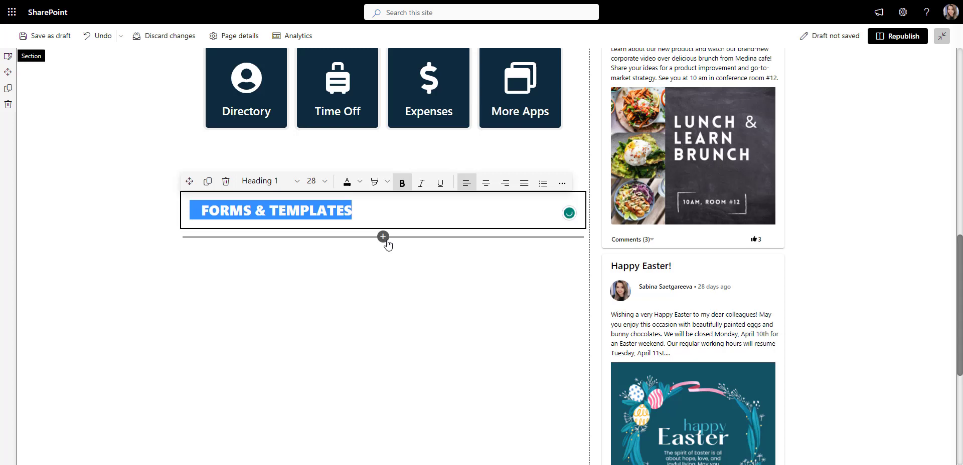
- Insert a Finder web part at 330 height and bring up the site settings panel
click(383, 236)
text(fin)
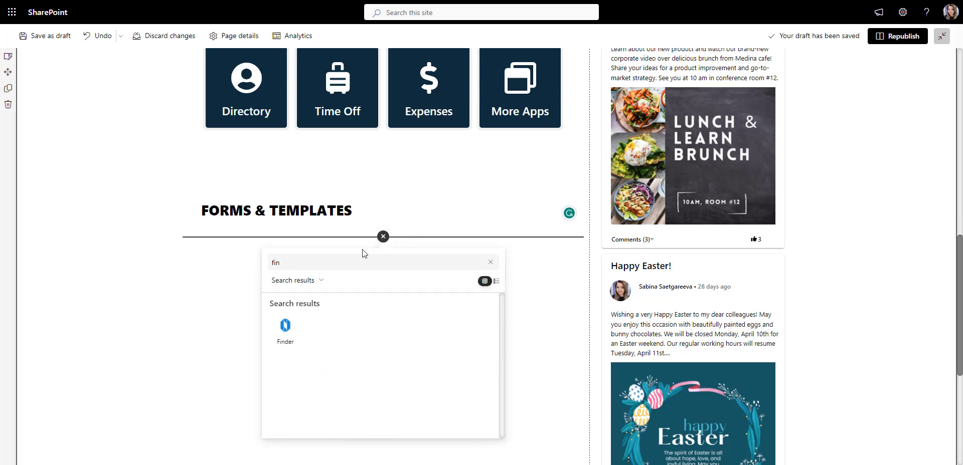
click(285, 326)
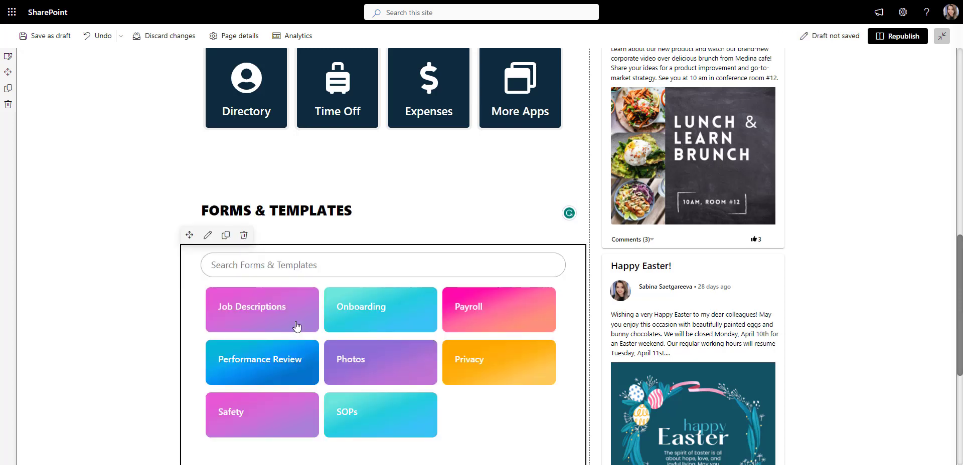
scroll(297, 327, down, 2)
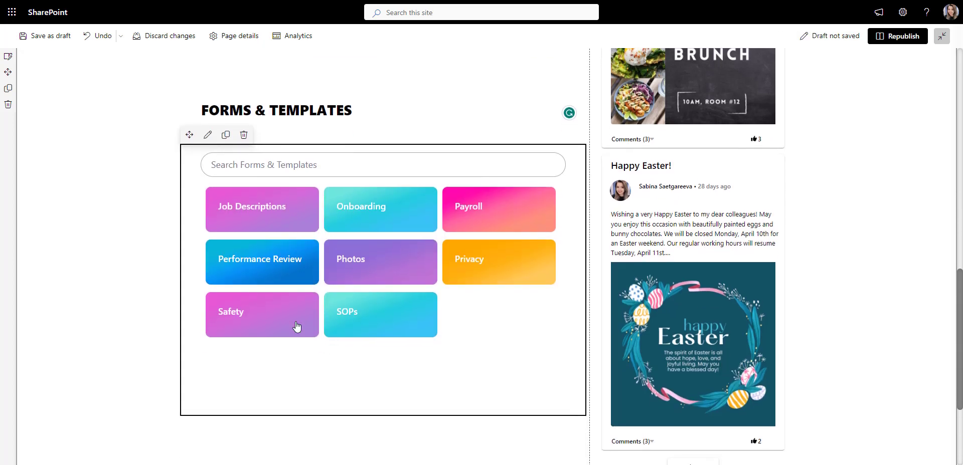
click(206, 133)
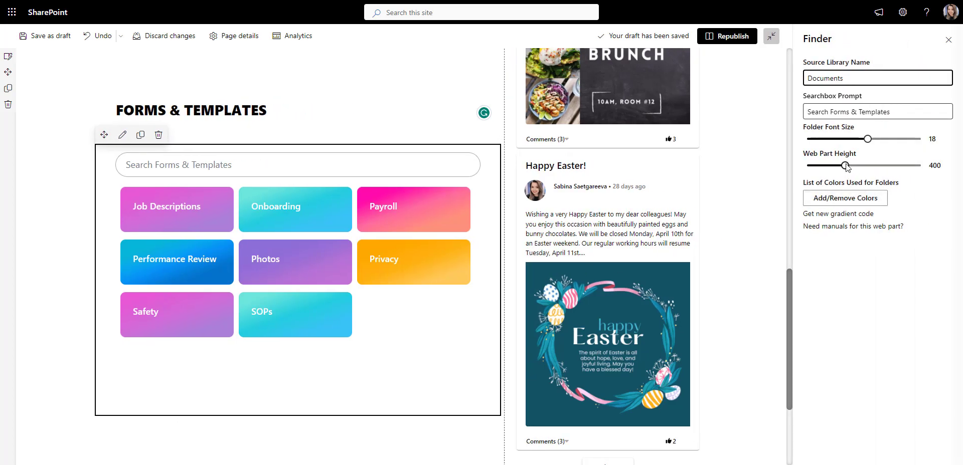
drag(846, 167, 837, 167)
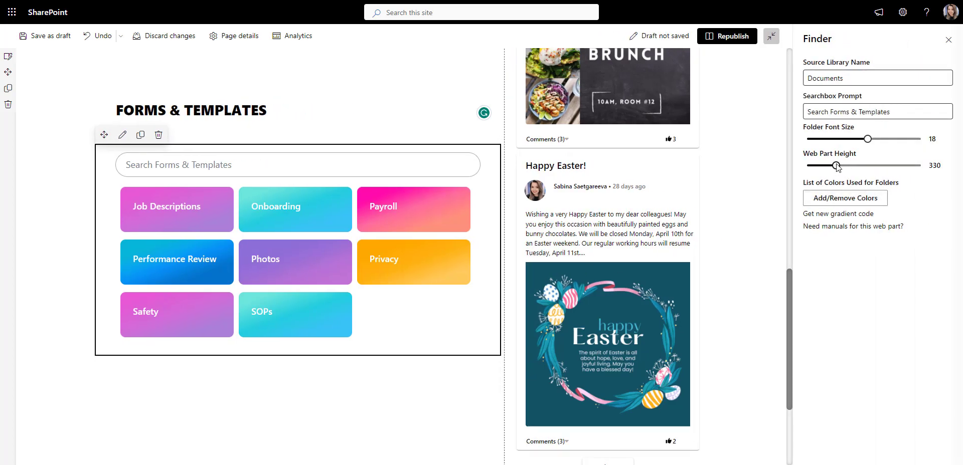
click(831, 80)
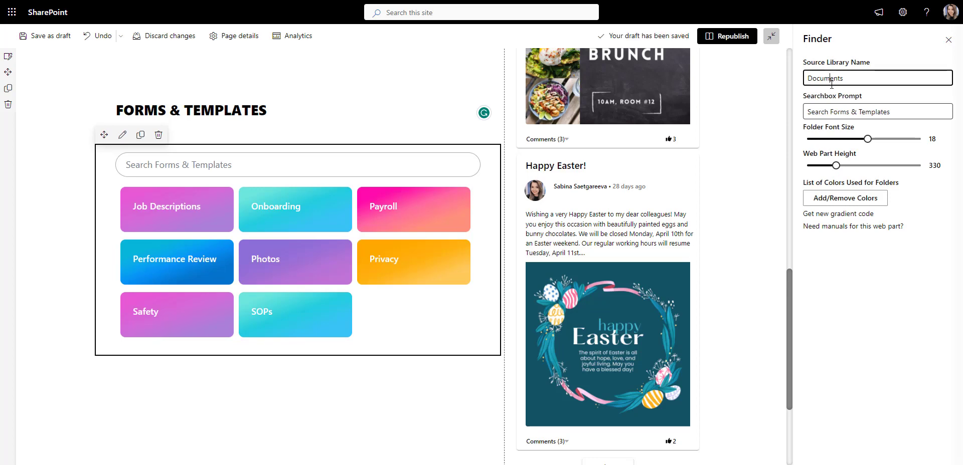
click(901, 19)
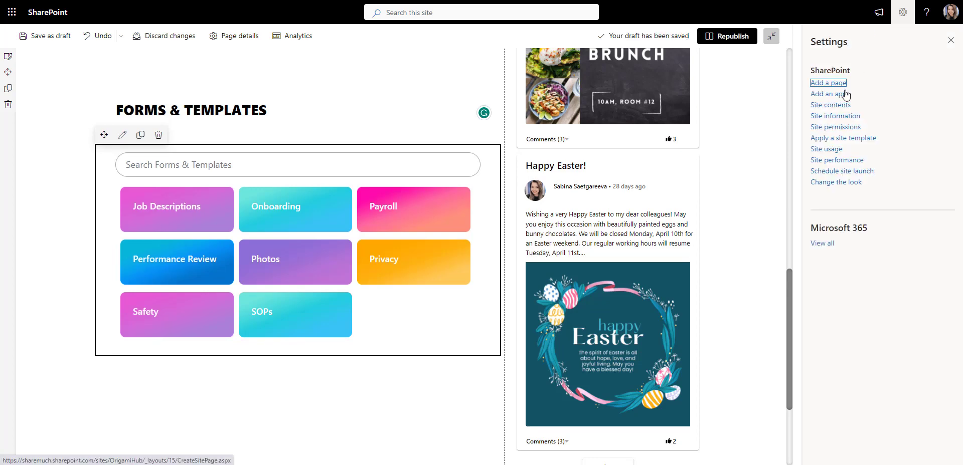
- Check the Job Descriptions folder in Site contents, then preview its tile's file list on the page
click(837, 111)
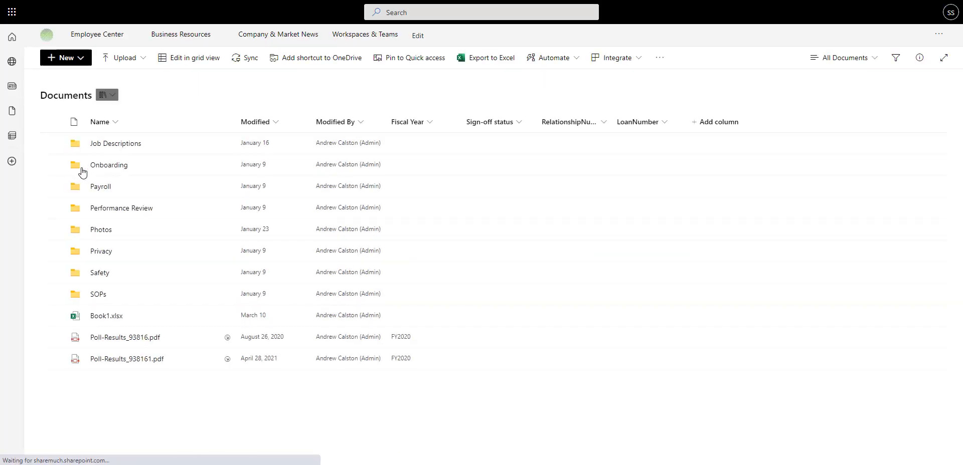
click(92, 143)
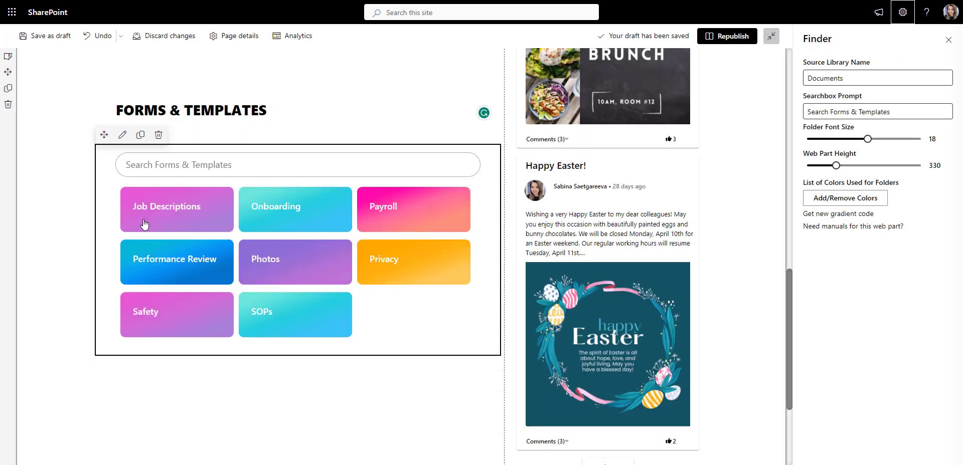
click(139, 201)
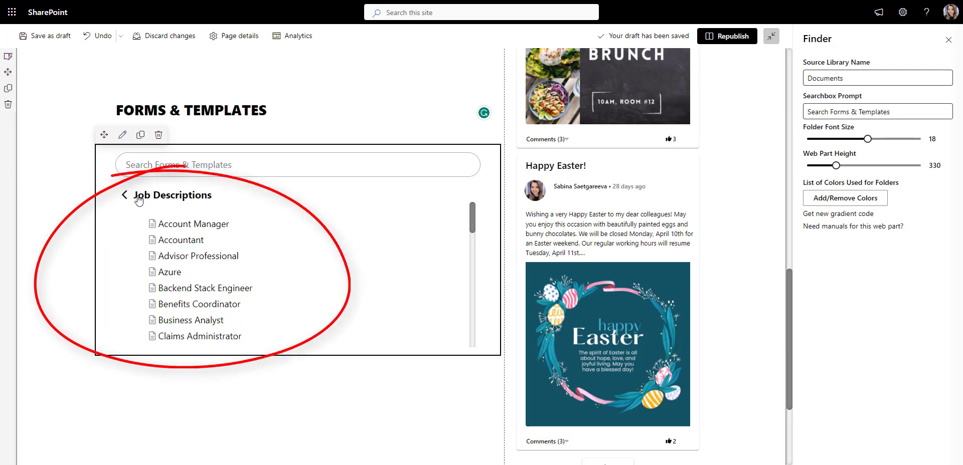
click(139, 200)
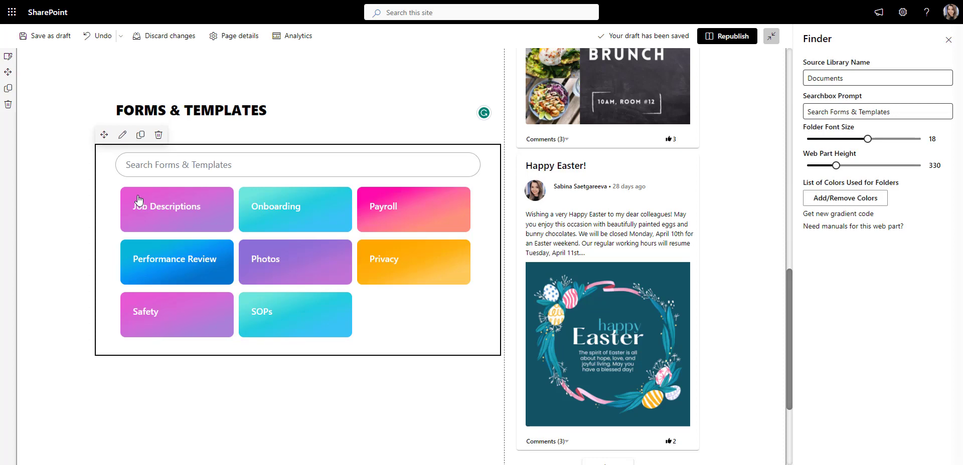
- Replace the tile gradients with #0E2B3D, #32735F, #04474B, #6FBBA3, #84BD3A, #626F77, #84BD3A, #32735F and save
click(860, 199)
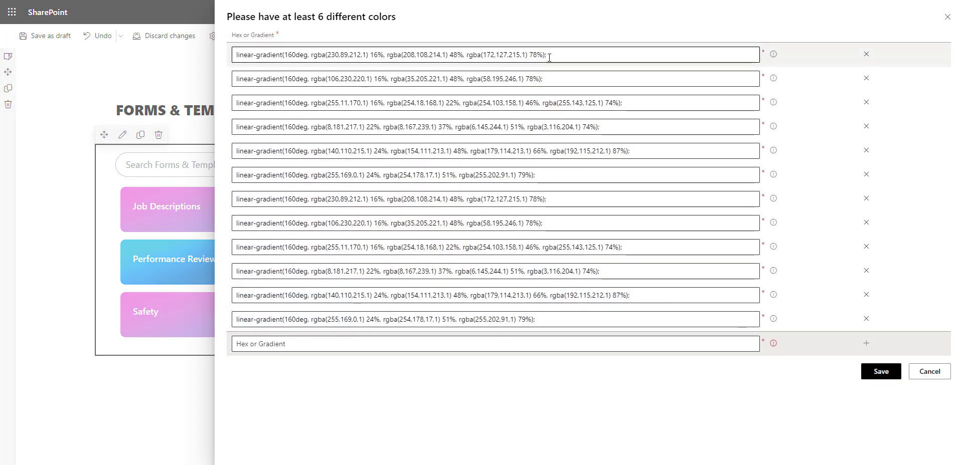
drag(549, 58, 347, 47)
text(#0E2B3D)
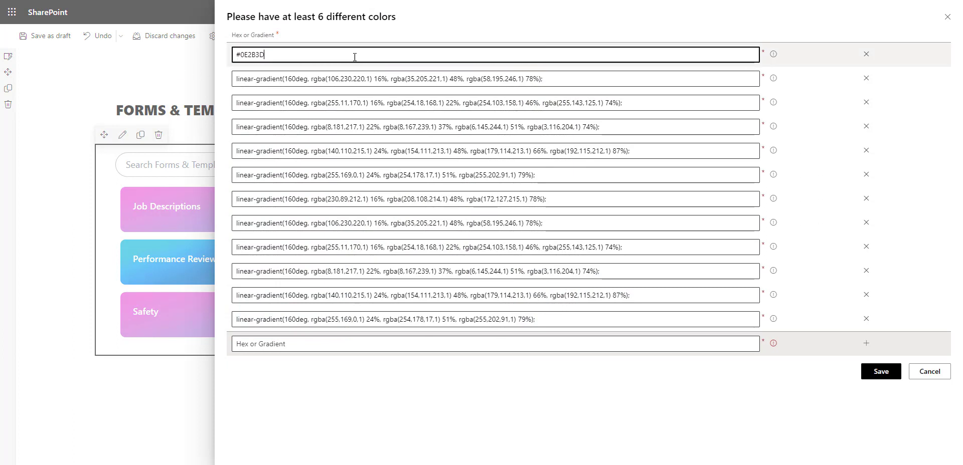
key(Tab)
text(#32735F)
key(Tab)
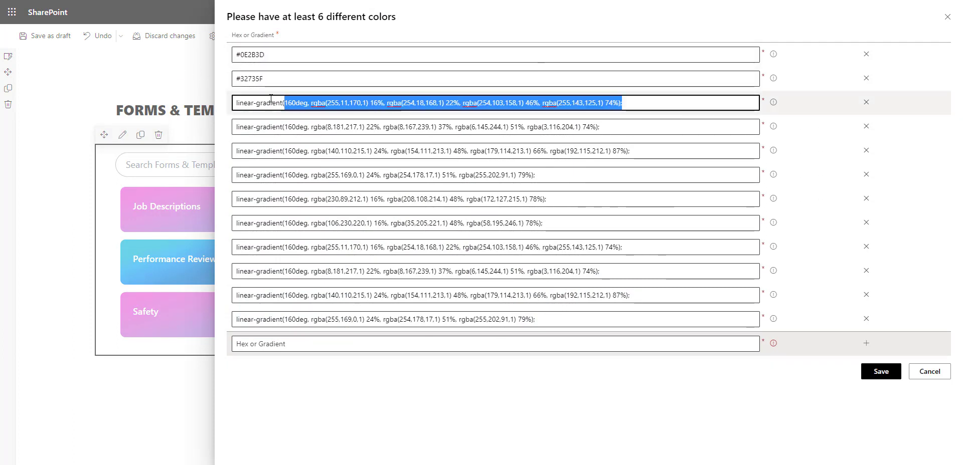
text(#04474B)
key(Tab)
text(#6FBBA3)
key(Tab)
text(#84BD3A)
key(Tab)
text(#626F77)
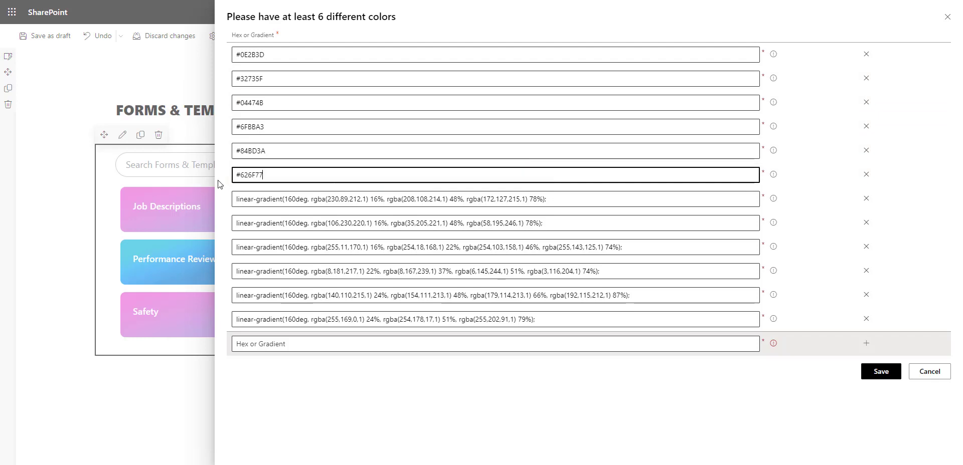
key(Tab)
text(#84BD3A)
key(Tab)
text(#32735F)
click(879, 374)
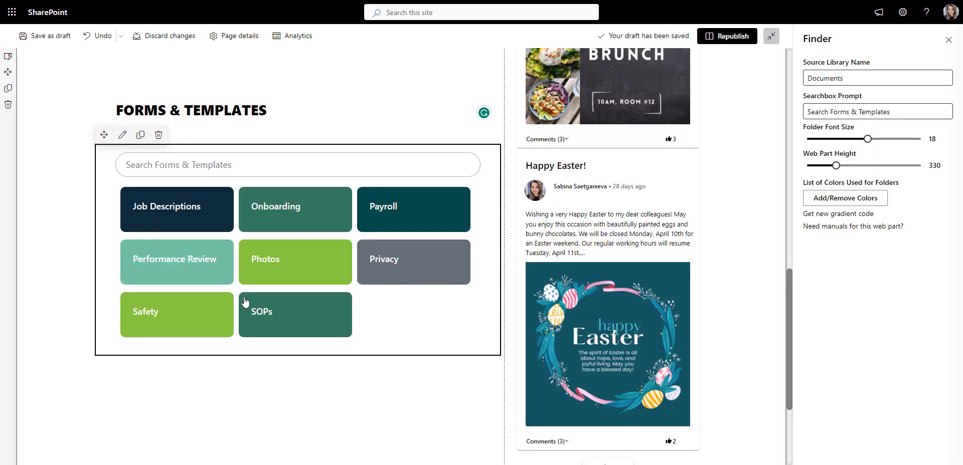
- Add a spacer below the folder tiles and a News web part under the NEWS & EVENTS heading
click(303, 367)
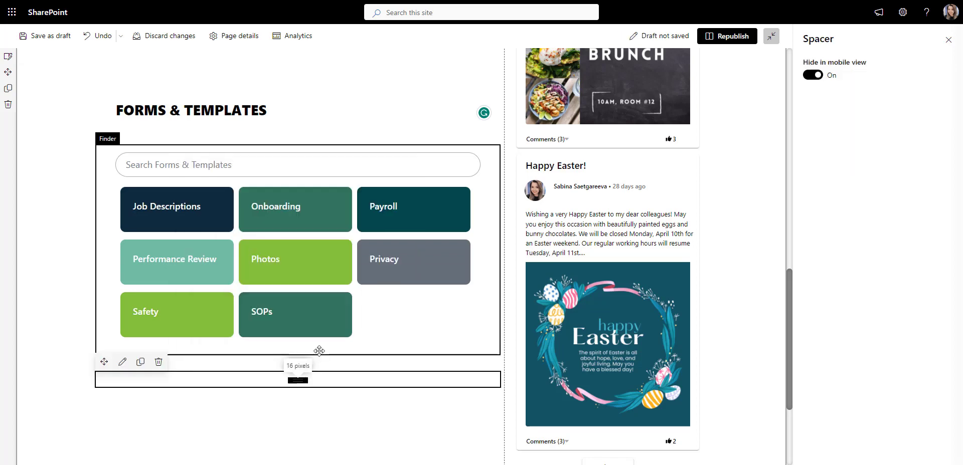
click(299, 399)
text(NEWS & EVENTS)
click(311, 322)
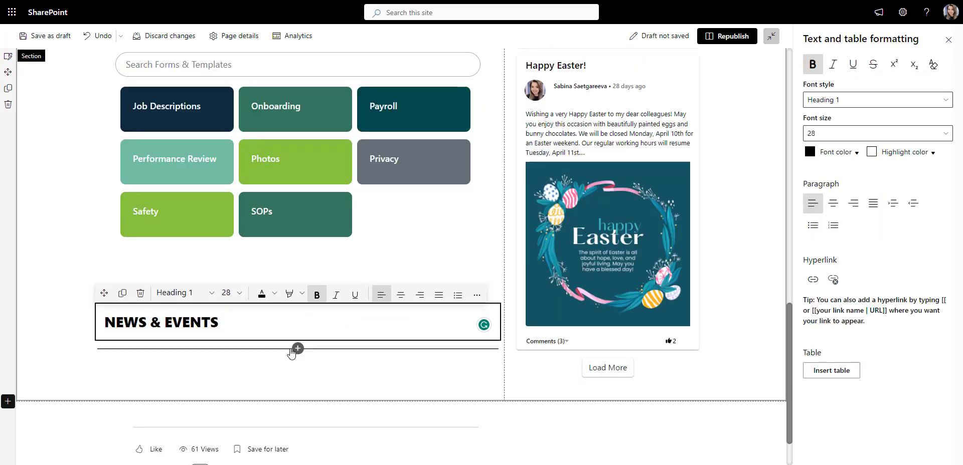
click(291, 350)
text(new)
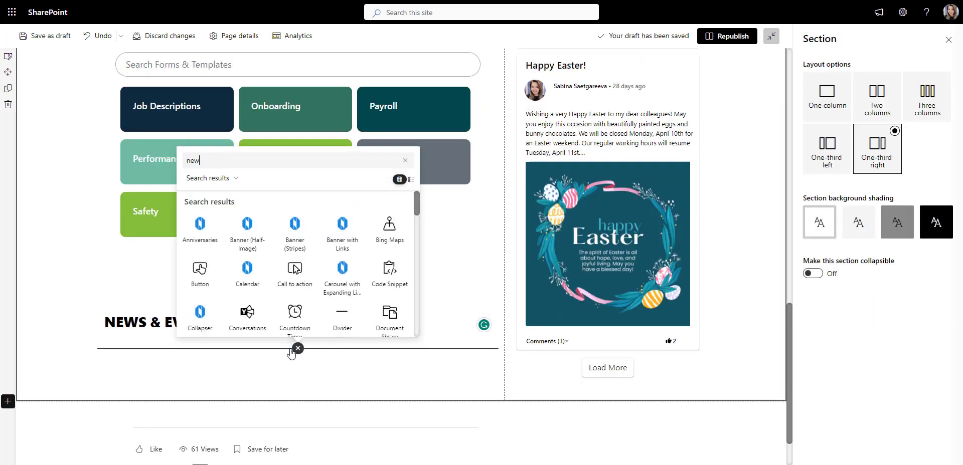
text(s)
click(245, 222)
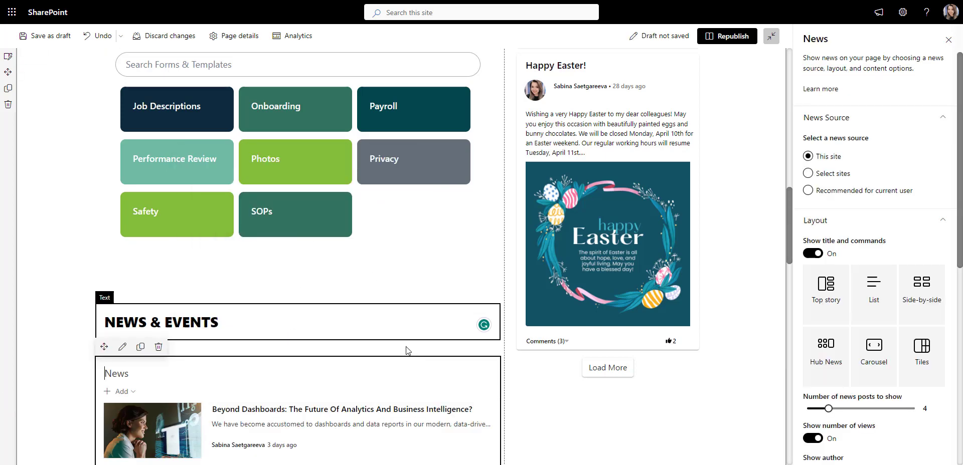
- Turn off view counts, author and published date for the News posts
scroll(408, 350, down, 4)
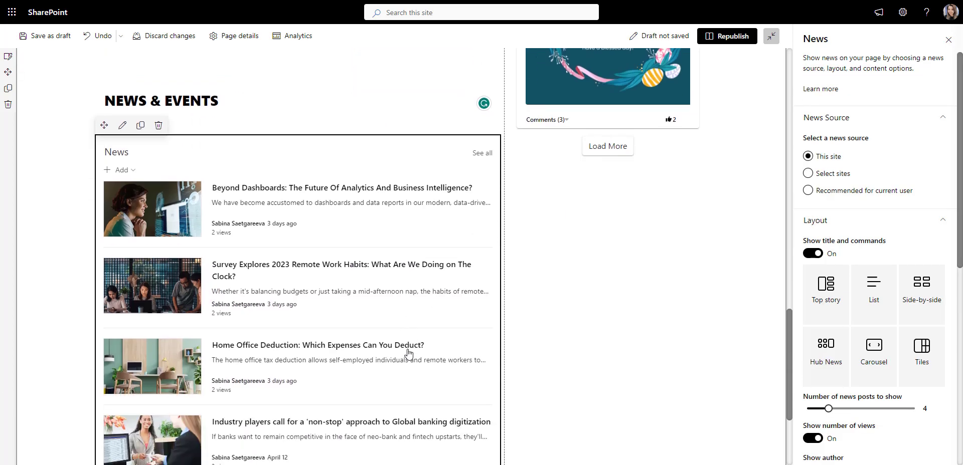
scroll(409, 354, down, 1)
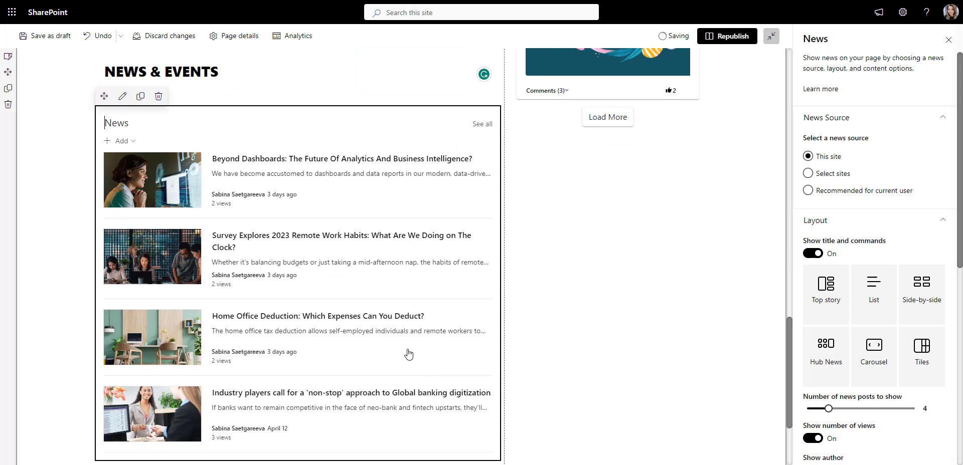
scroll(409, 354, down, 1)
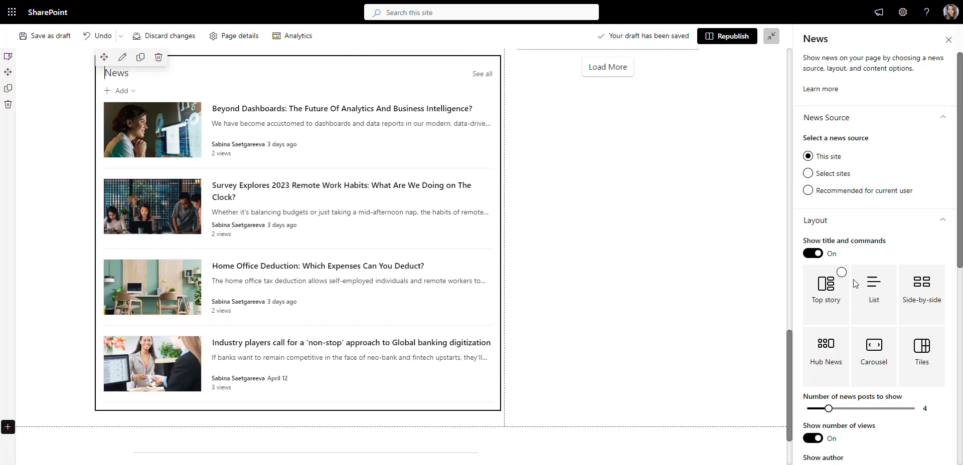
scroll(808, 260, down, 8)
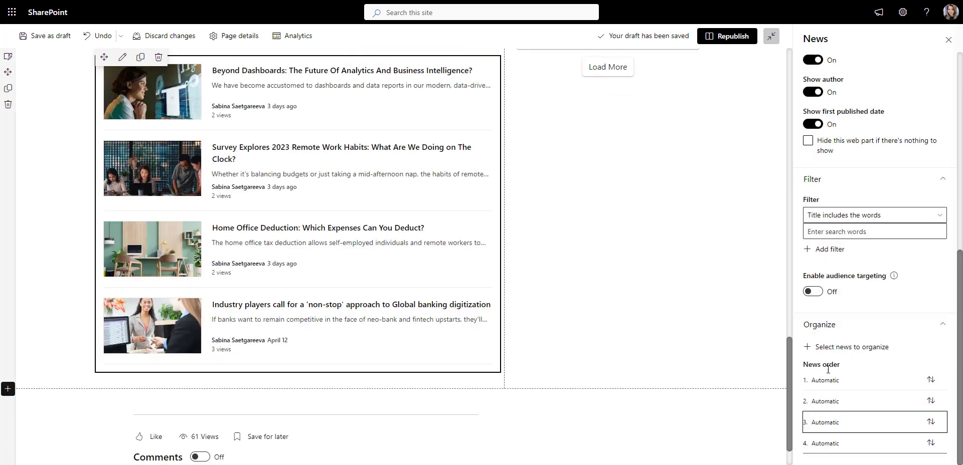
scroll(853, 251, up, 3)
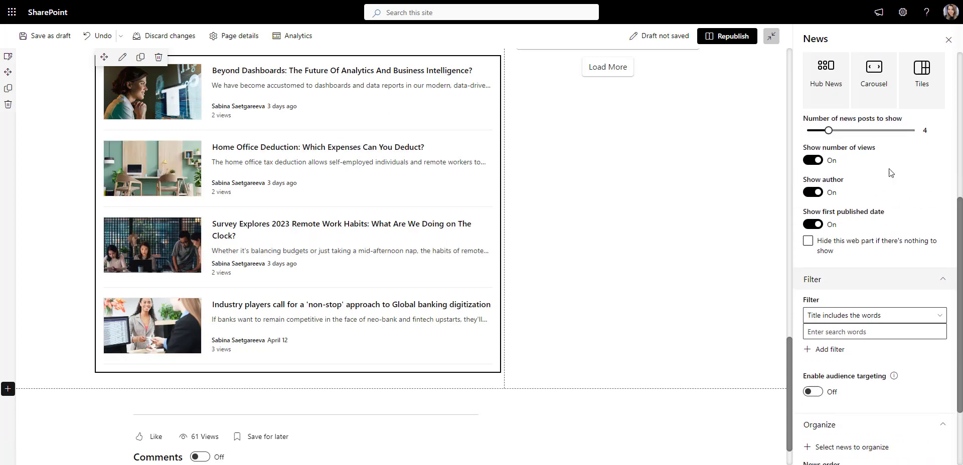
click(812, 160)
click(812, 192)
click(812, 224)
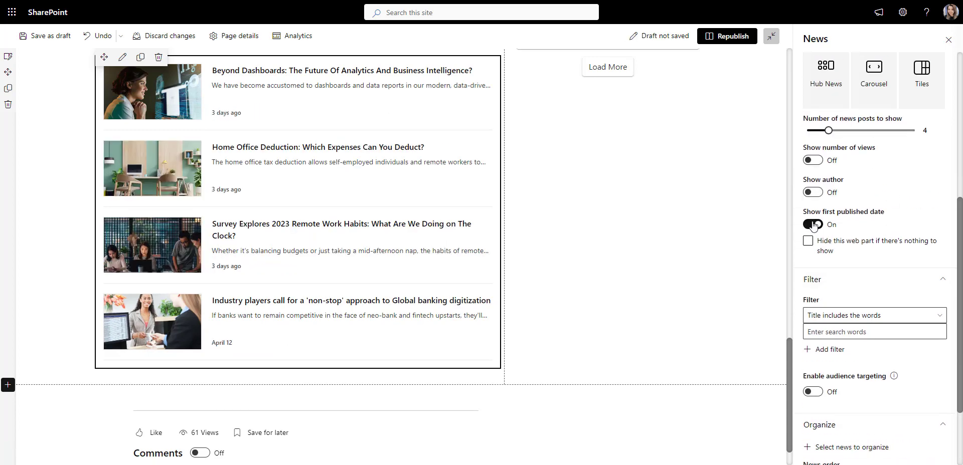
scroll(819, 192, up, 3)
scroll(787, 189, up, 1)
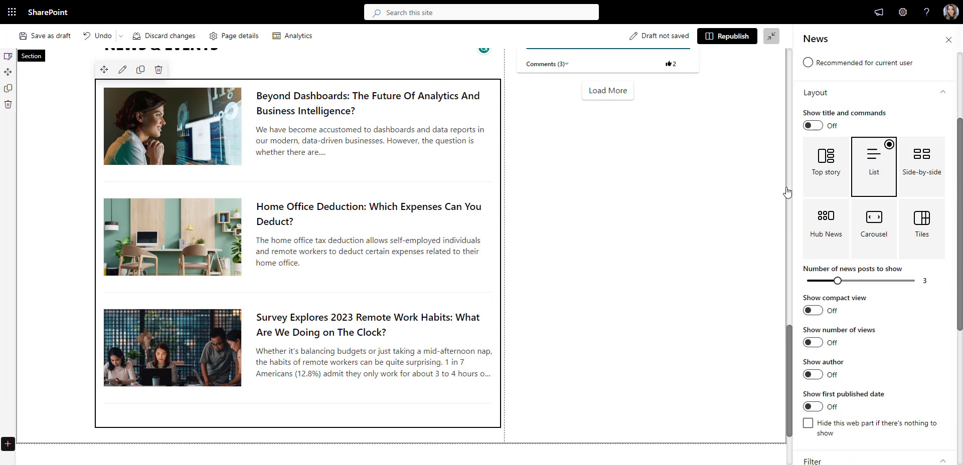
scroll(787, 191, up, 3)
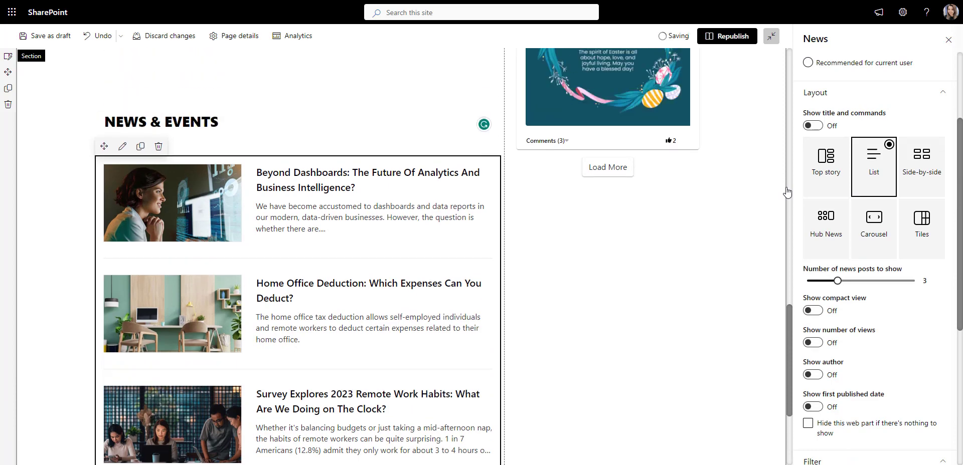
- Duplicate the NEWS & EVENTS heading into the right column below Load More and rename it POLL
click(285, 127)
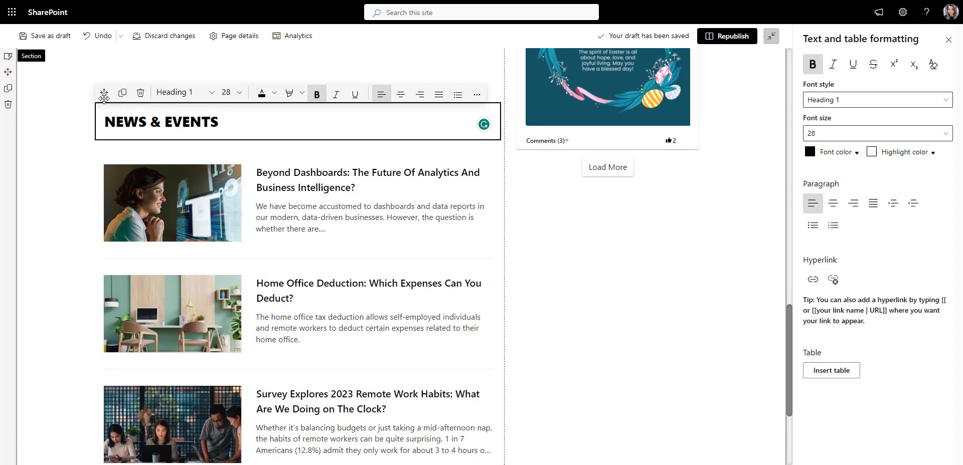
click(122, 96)
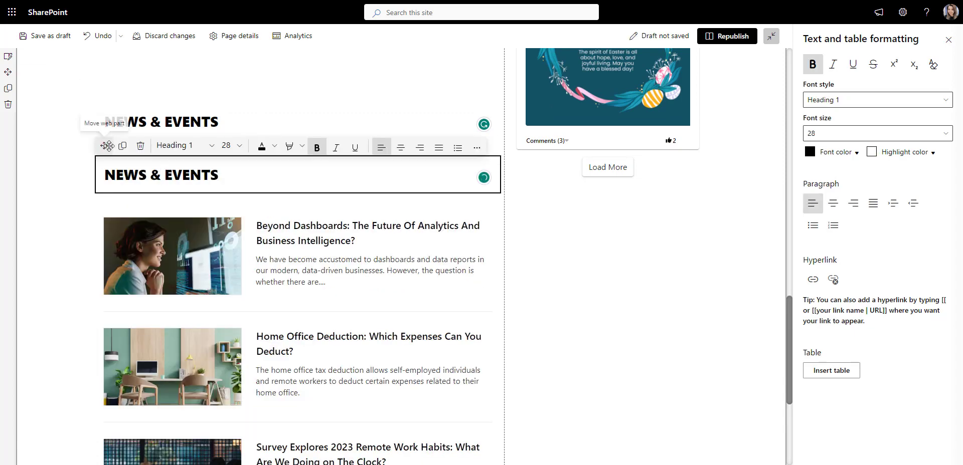
drag(7, 71, 616, 211)
key(ctrl+a)
text(POLL)
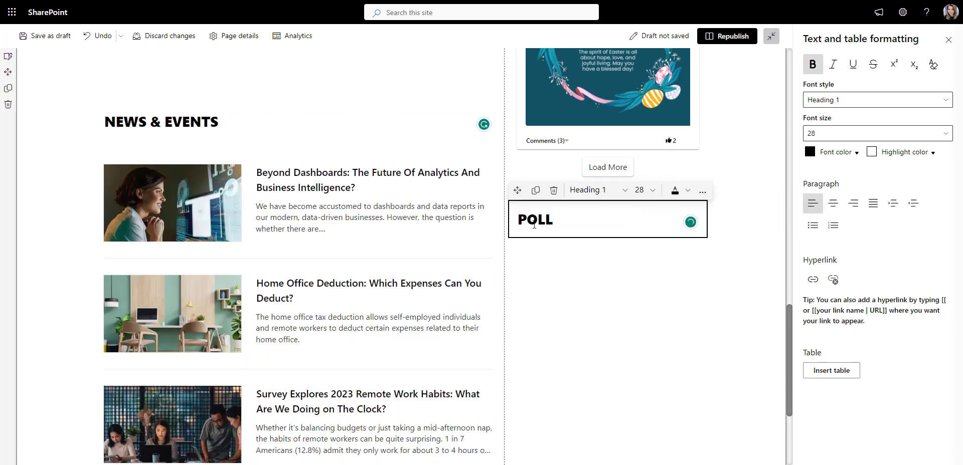
- Add a Poll web part under POLL showing 'How do you feel about office reopening?'
click(608, 246)
text(poll)
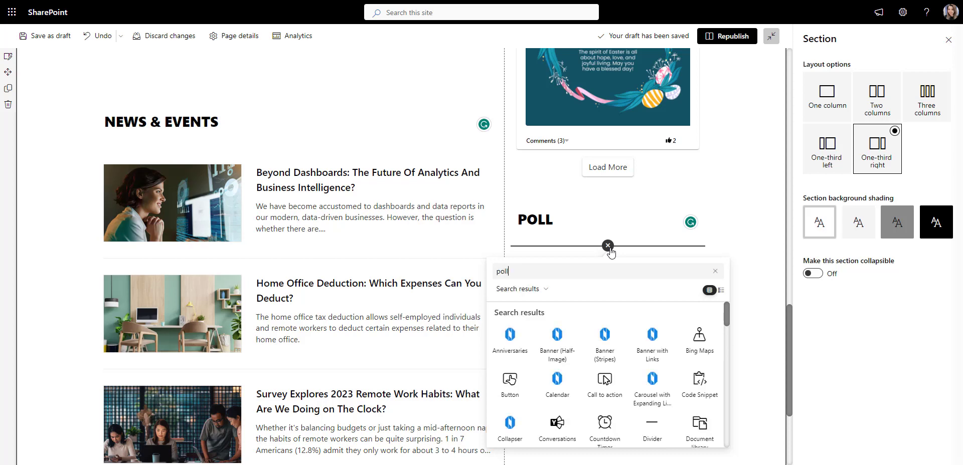
click(520, 355)
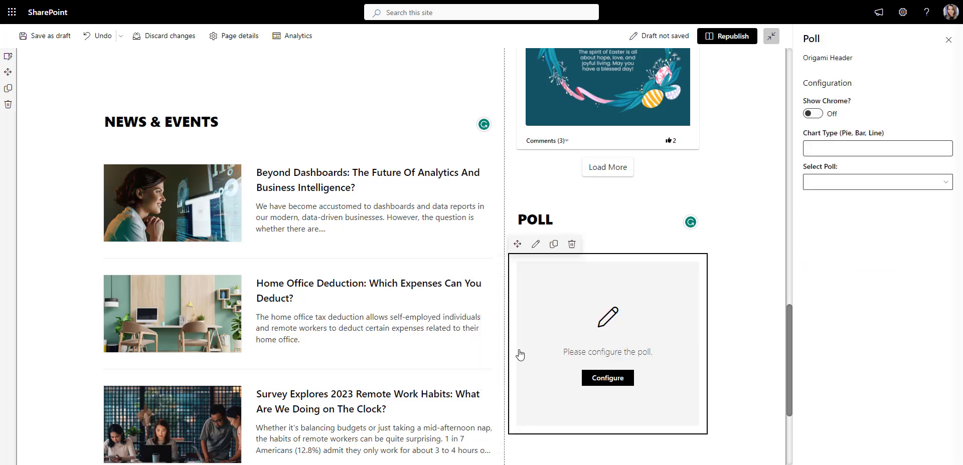
click(859, 182)
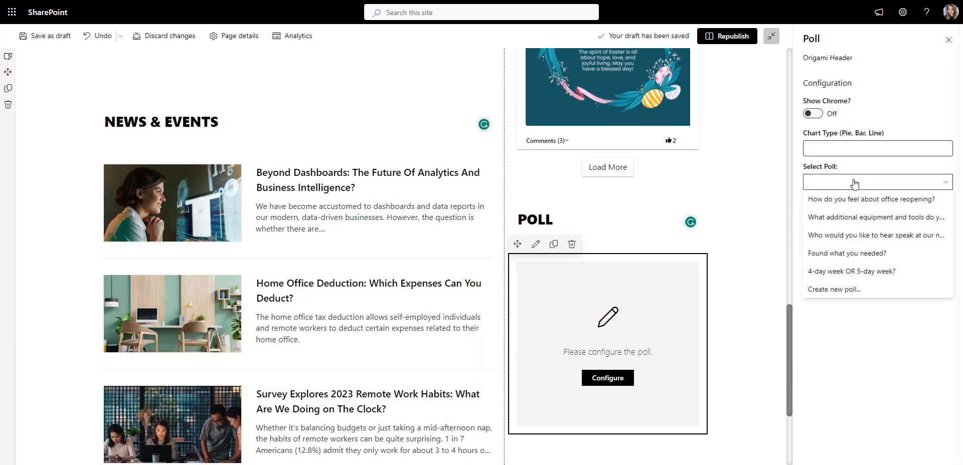
click(860, 201)
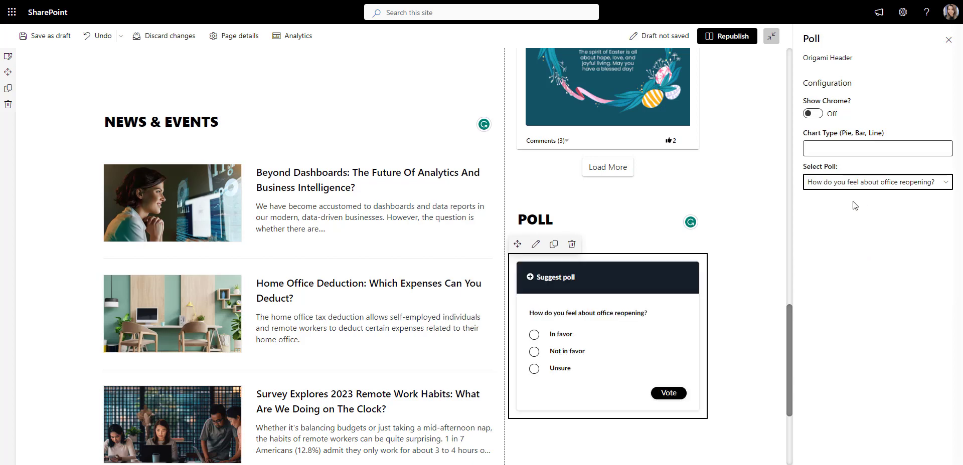
click(760, 264)
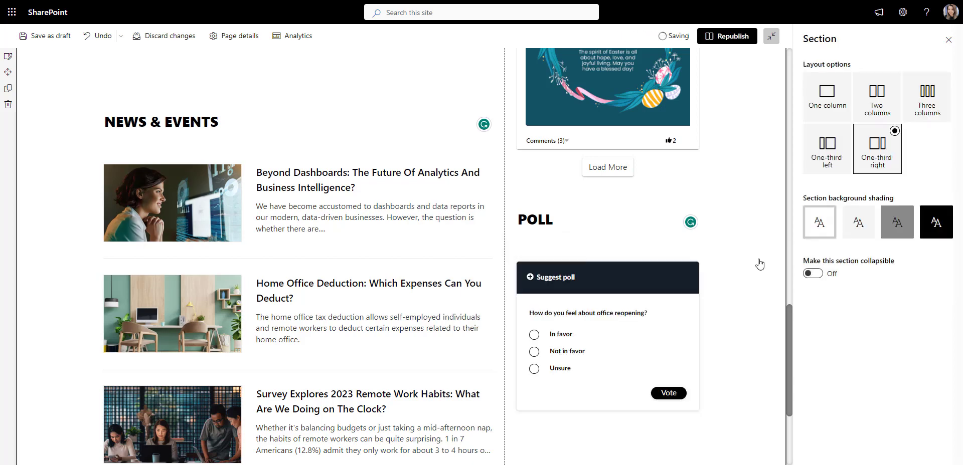
scroll(760, 265, down, 2)
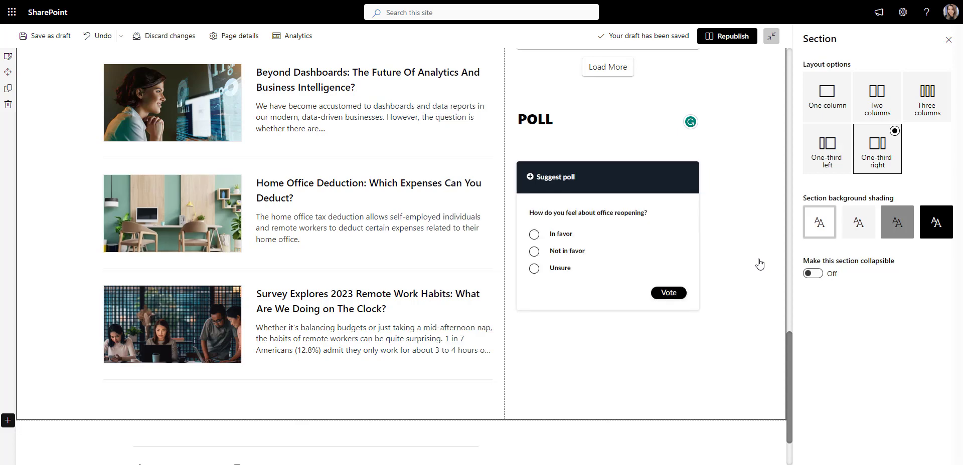
- Add an empty full-width section below the GOT QUESTIONS? heading
scroll(759, 264, down, 1)
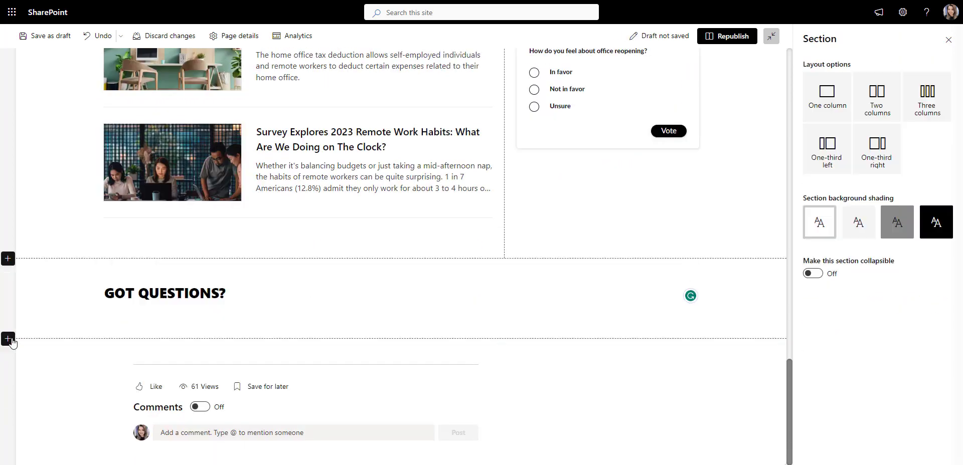
click(8, 338)
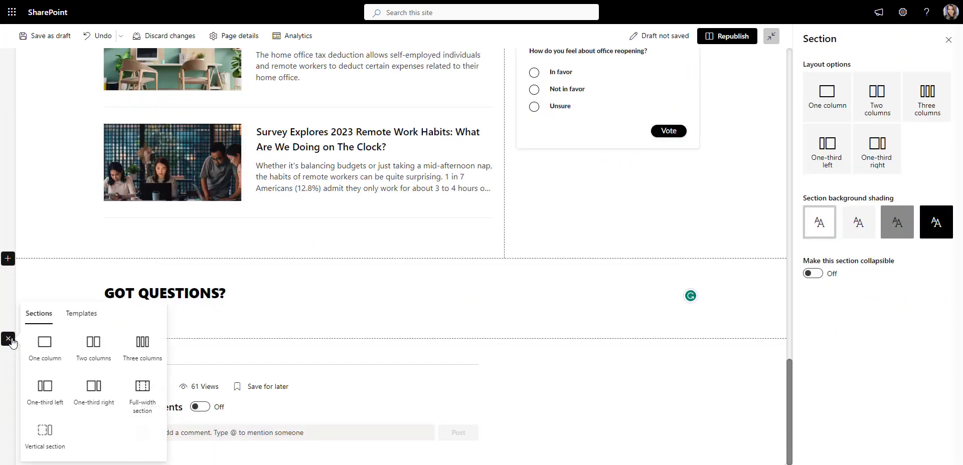
click(141, 399)
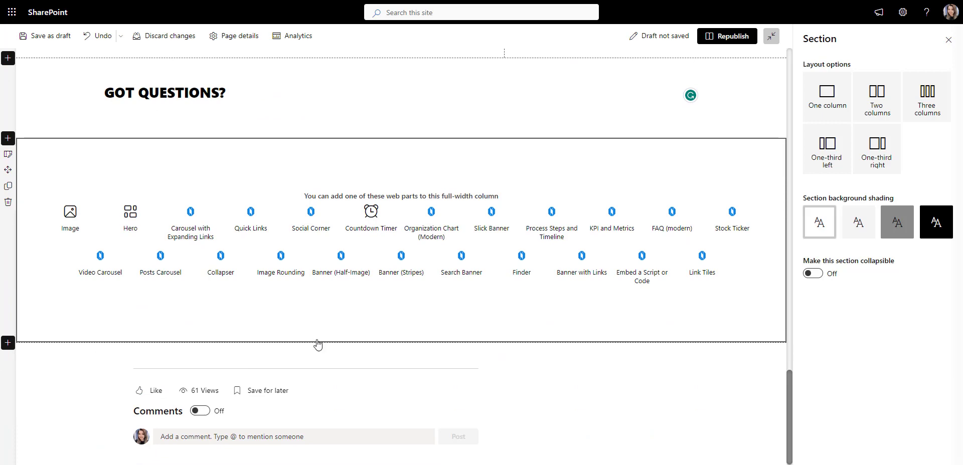
- Insert the Collapser accordion and set its header colour to #0E2B3D
click(231, 271)
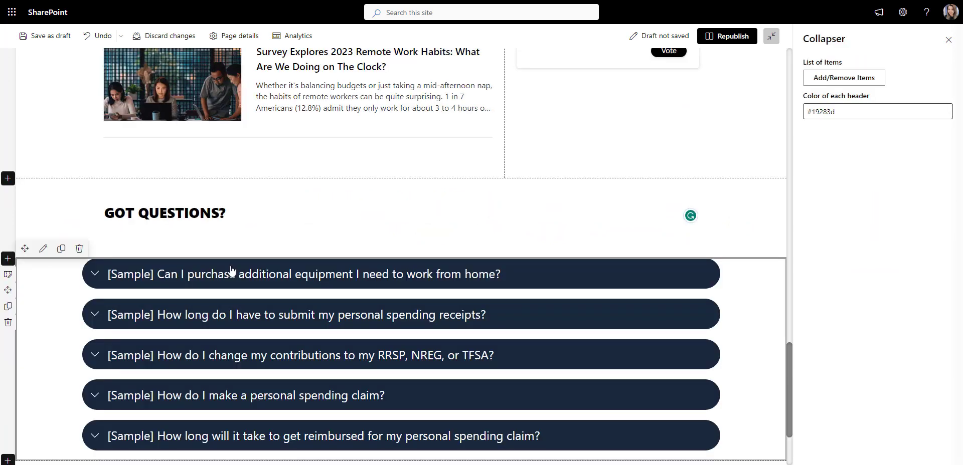
triple_click(829, 112)
text(#0E2B3D)
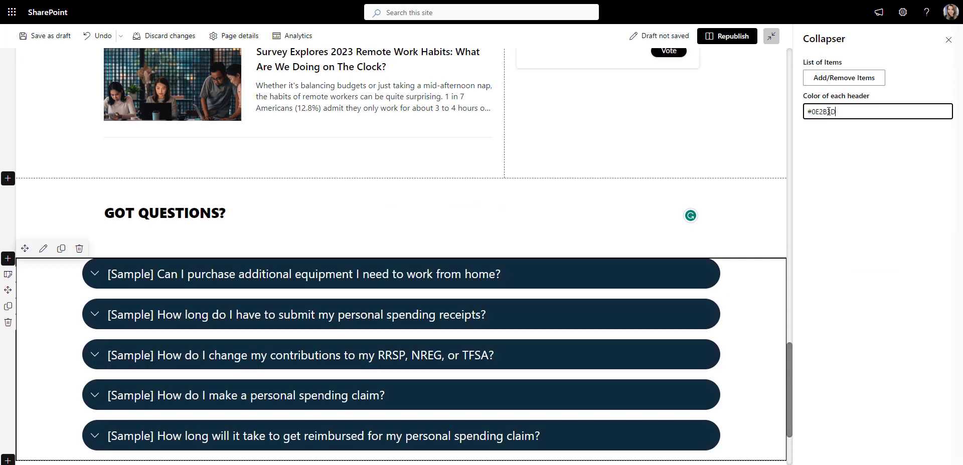
- Strip '[Sample]' from the four FAQ titles, delete the fifth item, and save
click(833, 79)
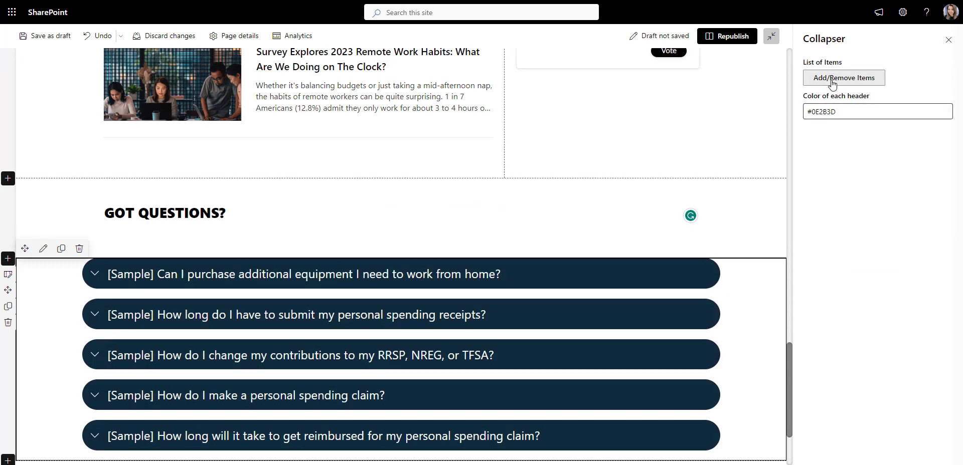
double_click(346, 55)
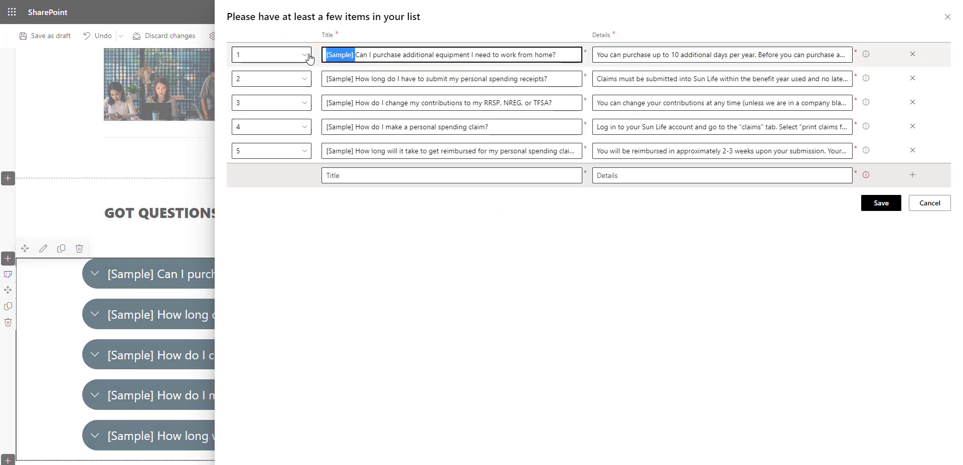
key(BackSpace)
double_click(331, 79)
key(BackSpace)
double_click(325, 103)
key(BackSpace)
double_click(325, 127)
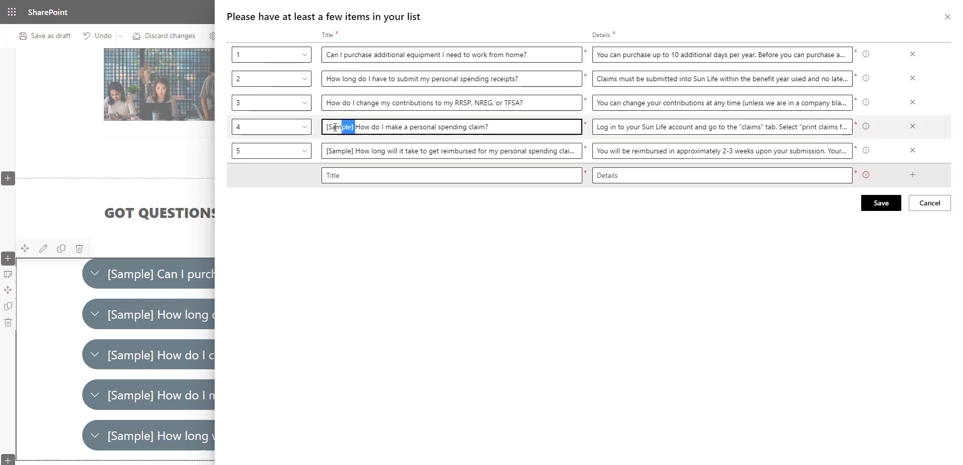
key(BackSpace)
click(913, 150)
click(893, 175)
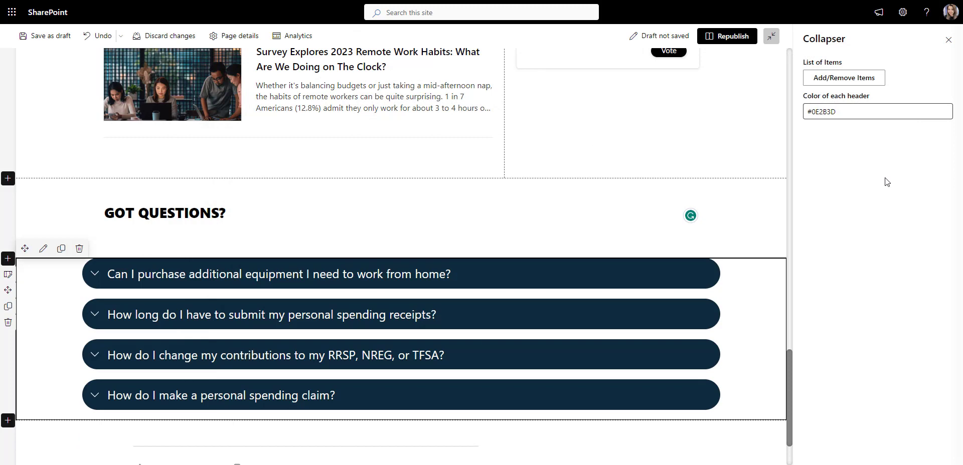
click(8, 420)
- Add an empty one-column section, then a three-column section below it
click(43, 341)
scroll(134, 398, down, 2)
click(10, 352)
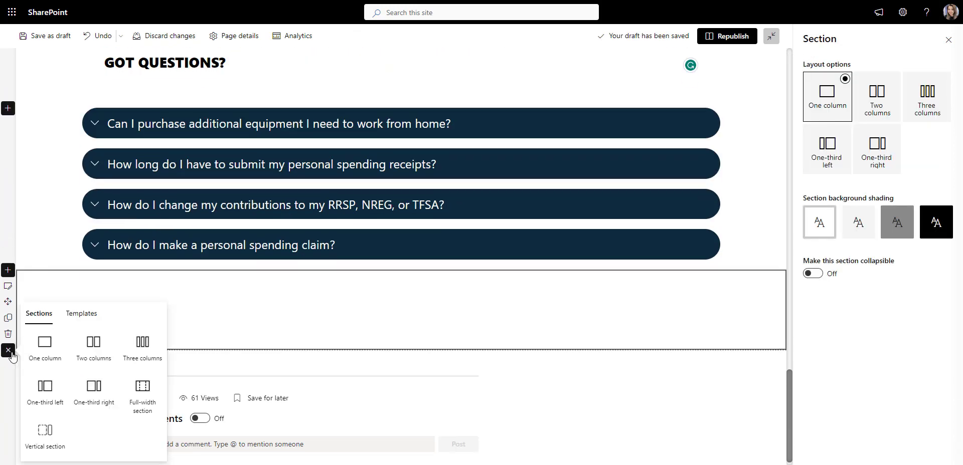
click(141, 342)
- Fill the columns with the OTHER RESOURCES heading and PAYROLL, ONBOARDING and BENEFITS images
scroll(201, 321, down, 2)
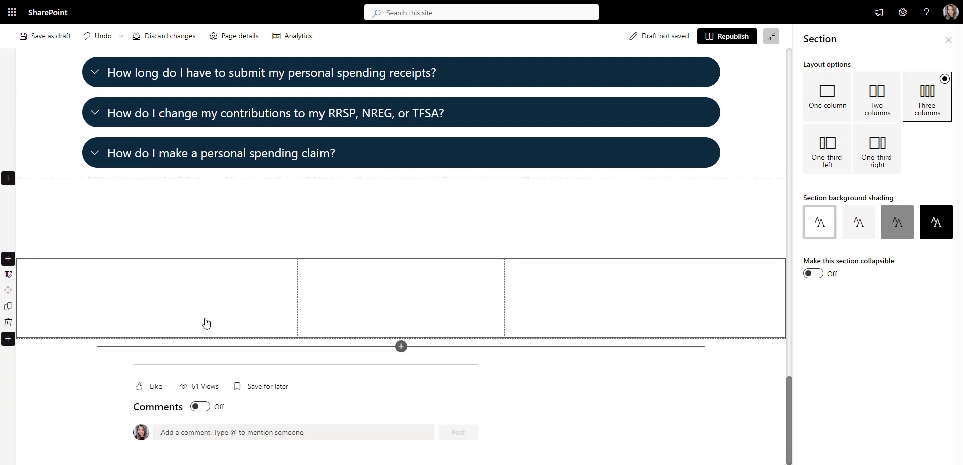
text(OTHER RESOURCES)
click(195, 319)
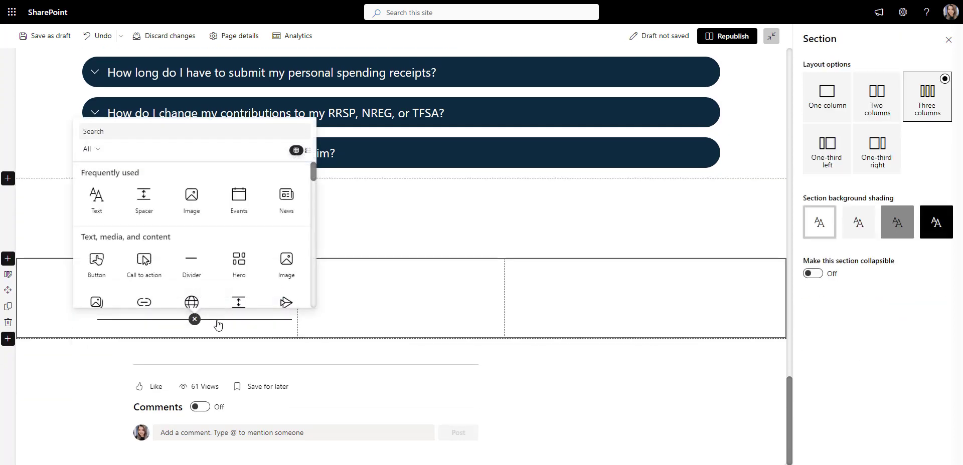
click(191, 198)
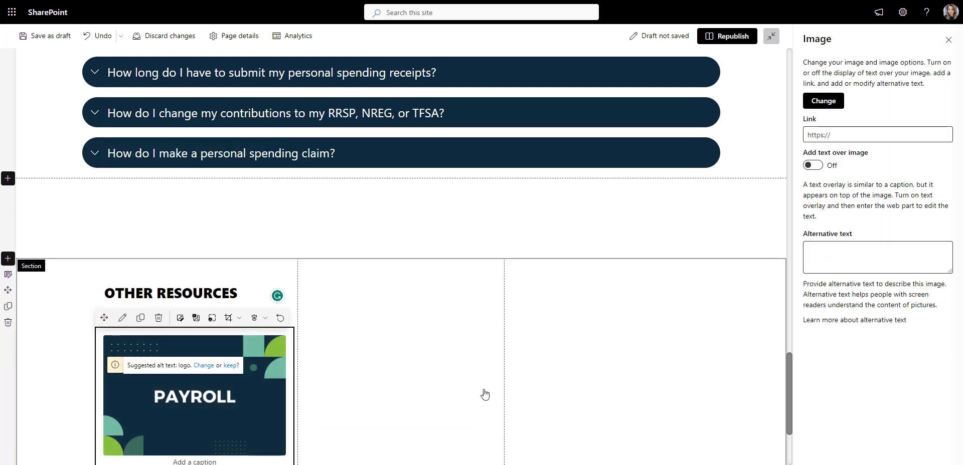
scroll(483, 393, down, 2)
key(ctrl+v)
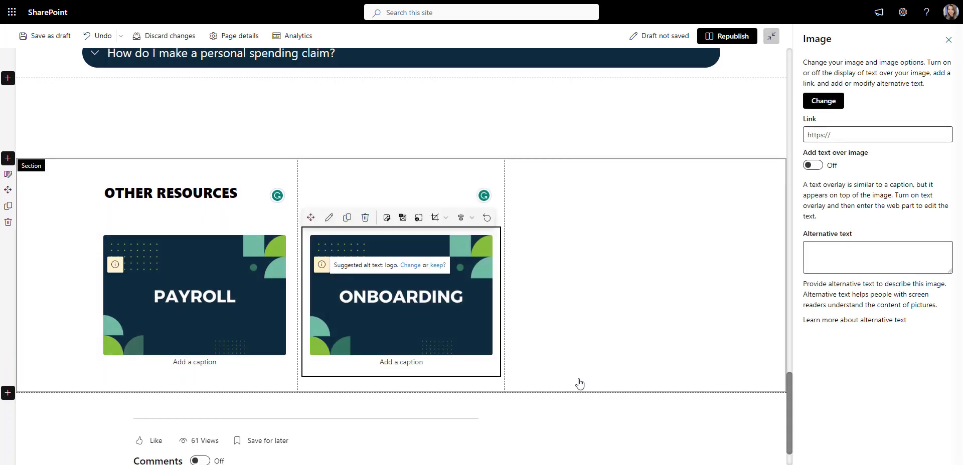
key(ctrl+v)
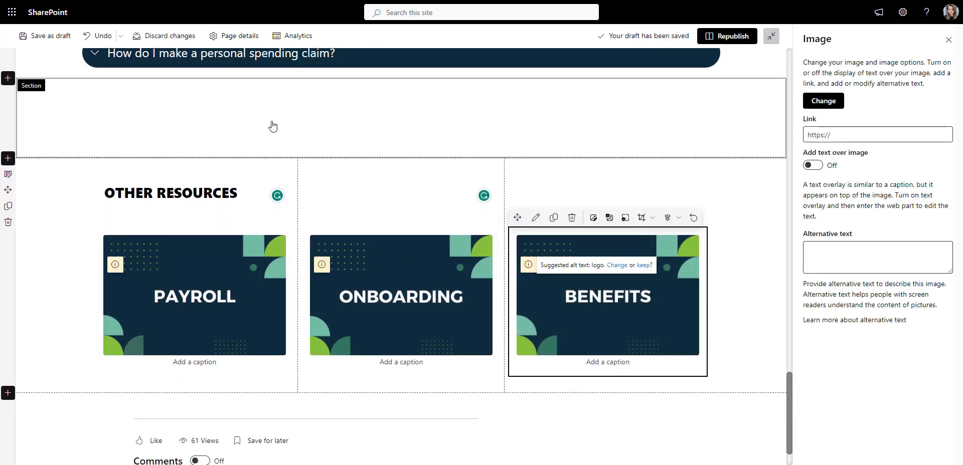
- Add an Image Rounding web part with radius 15 in the empty section above OTHER RESOURCES
click(400, 86)
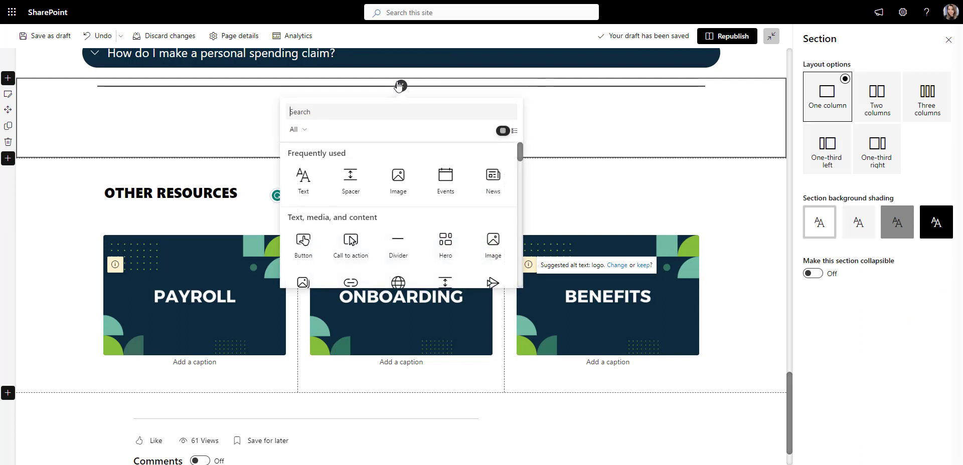
text(rou)
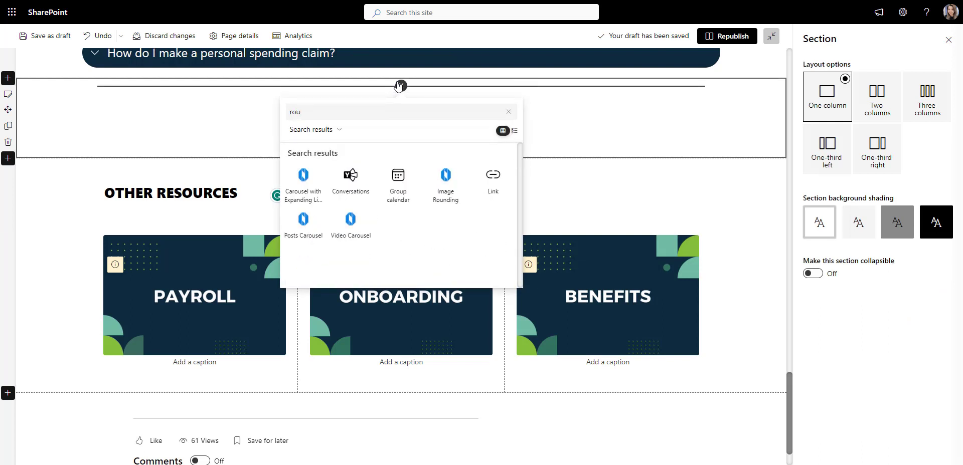
click(442, 183)
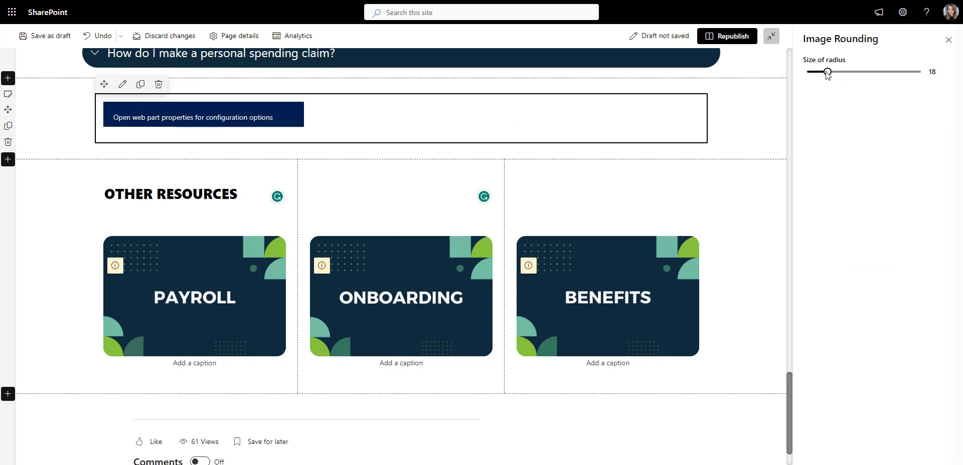
click(765, 200)
- Republish the homepage and scroll down to the rounded OTHER RESOURCES tiles
click(743, 46)
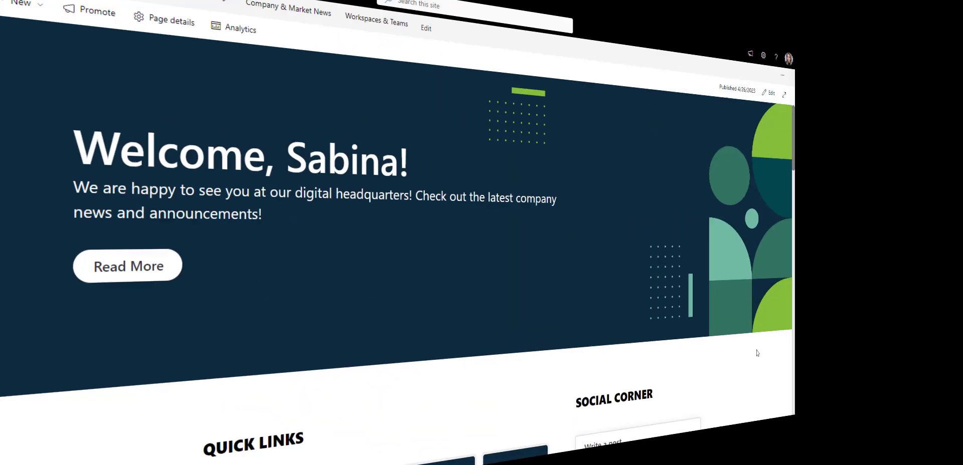
scroll(892, 381, down, 9)
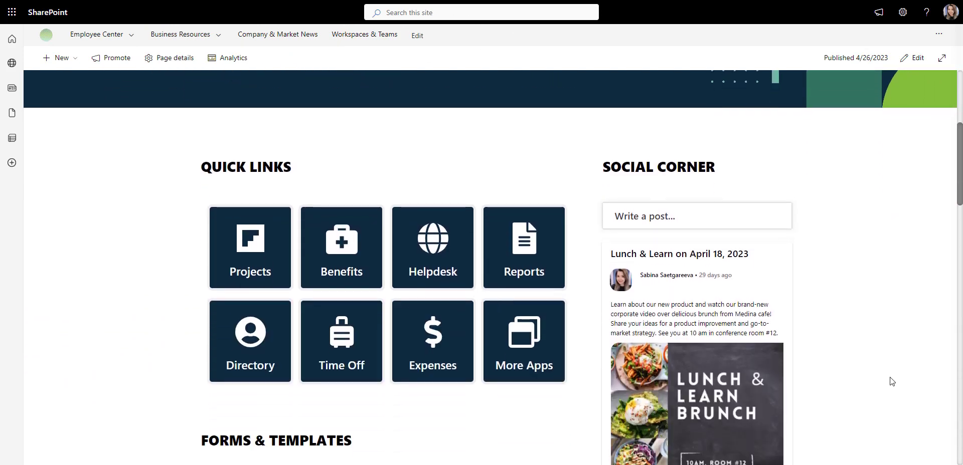
scroll(891, 382, down, 2)
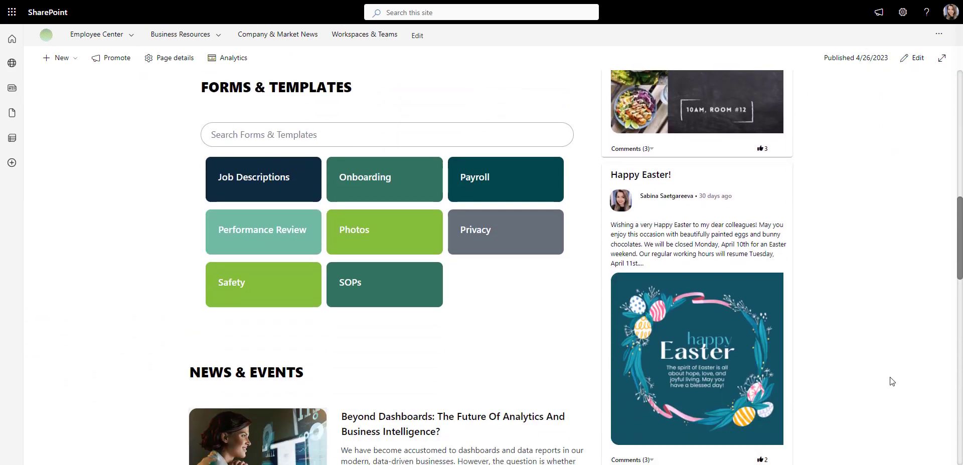
scroll(891, 382, down, 5)
scroll(892, 382, down, 7)
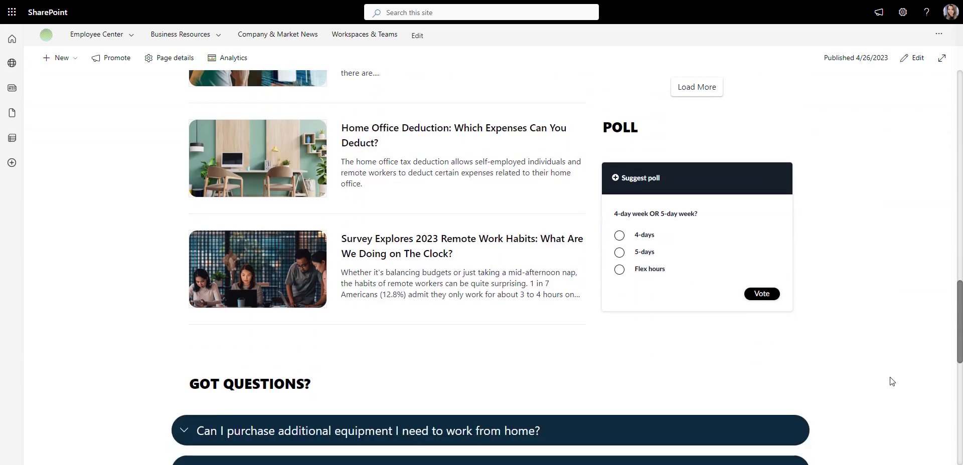
scroll(891, 381, down, 5)
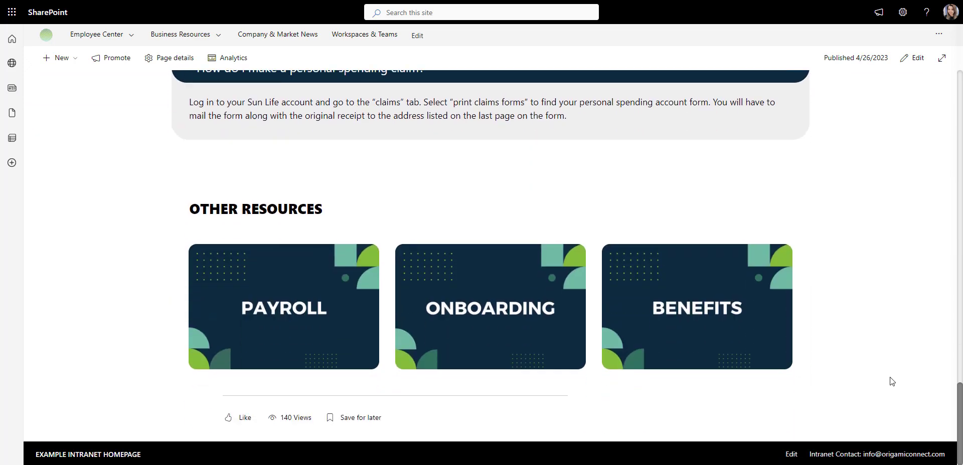